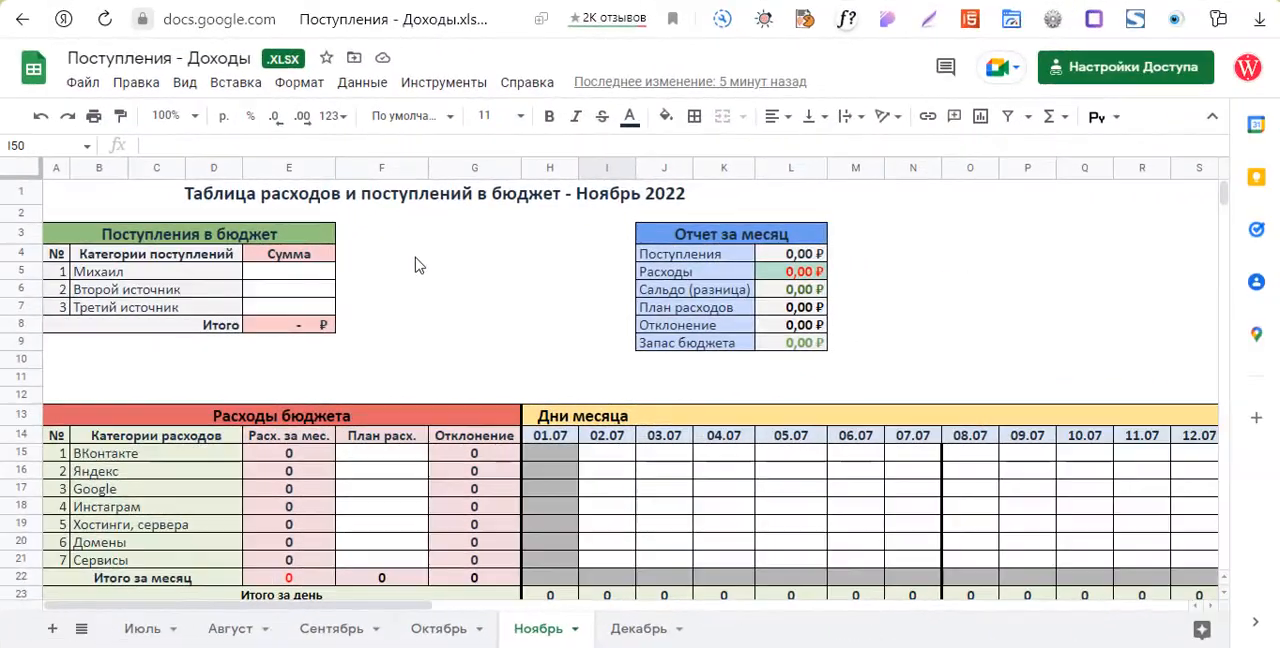
Look over the income, expense and report tables and the charts on the Ноябрь sheet.
{"action": "scroll", "coordinate": [560, 313], "scroll_direction": "down", "scroll_amount": 1}
{"action": "scroll", "coordinate": [560, 313], "scroll_direction": "down", "scroll_amount": 7}
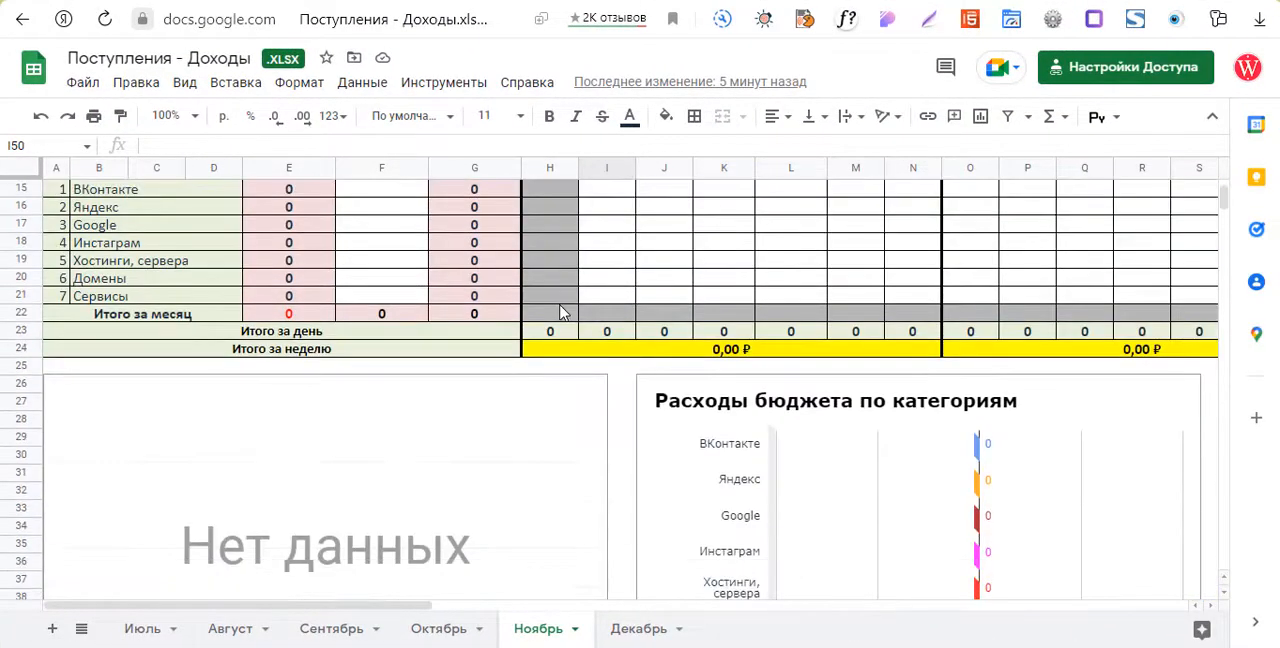
{"action": "scroll", "coordinate": [628, 346], "scroll_direction": "down", "scroll_amount": 2}
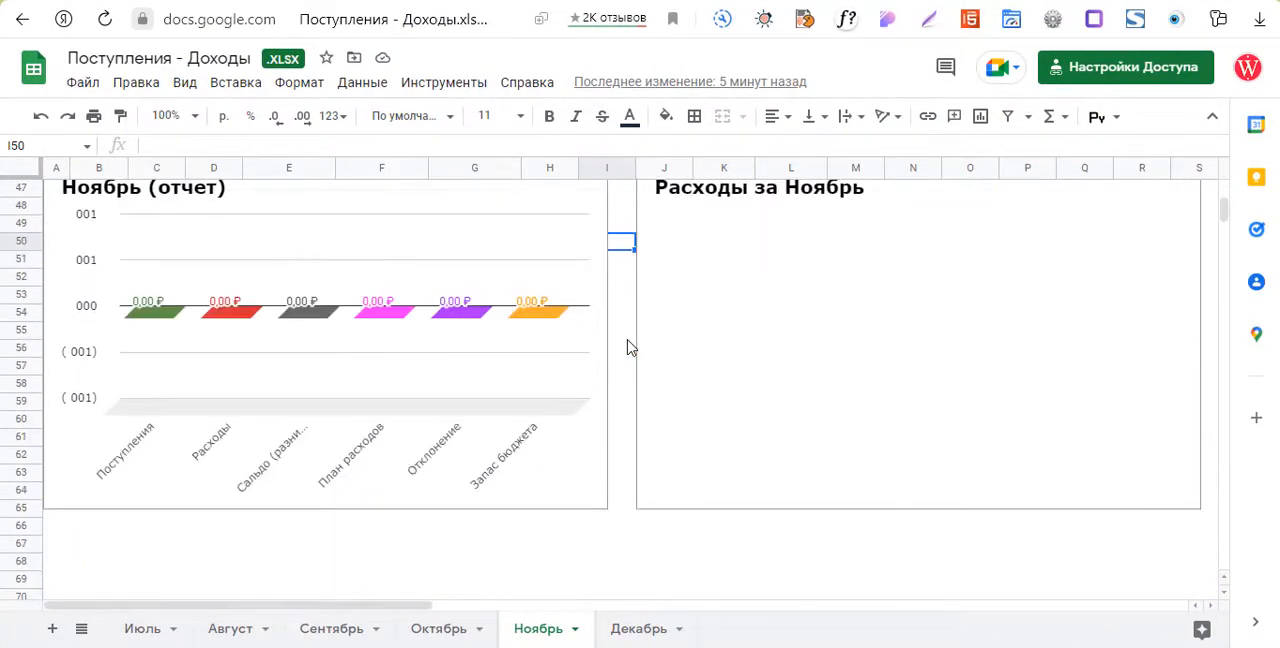
{"action": "scroll", "coordinate": [628, 346], "scroll_direction": "up", "scroll_amount": 7}
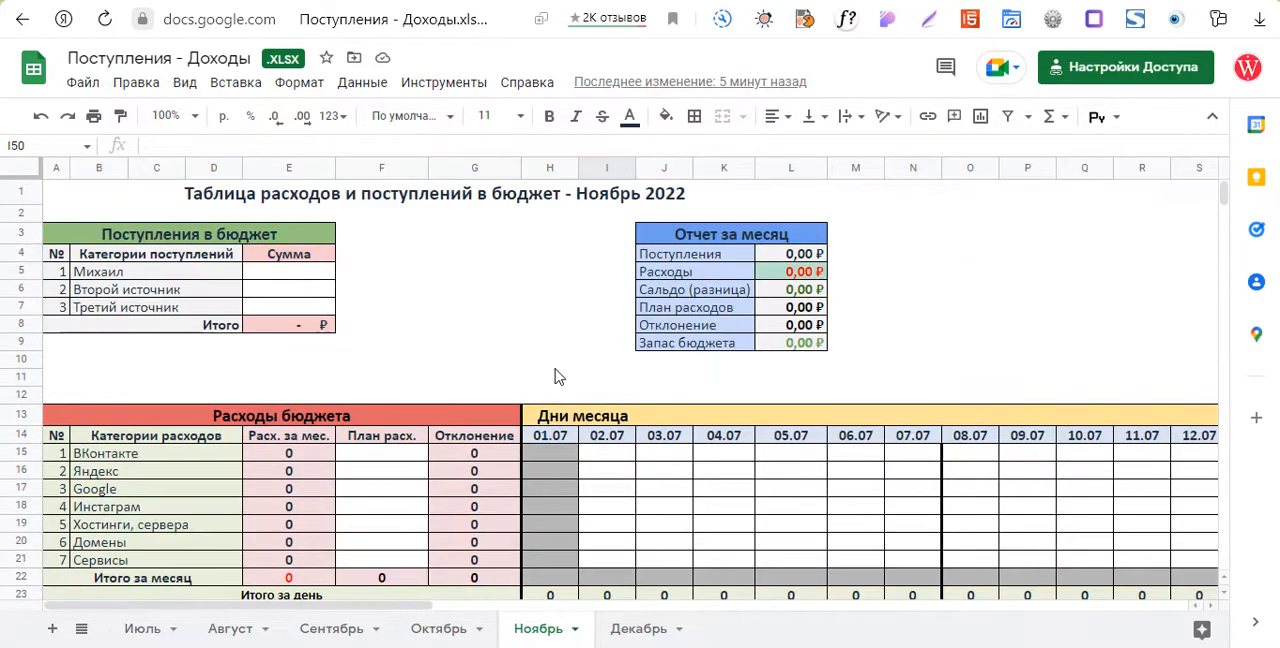
{"action": "scroll", "coordinate": [557, 377], "scroll_direction": "up", "scroll_amount": 2}
Look through the budget tables on the Август, Сентябрь, Октябрь, Июль and Декабрь sheets.
{"action": "left_click_drag", "start_coordinate": [165, 607], "coordinate": [138, 588]}
{"action": "left_click", "coordinate": [229, 636]}
{"action": "left_click", "coordinate": [336, 636]}
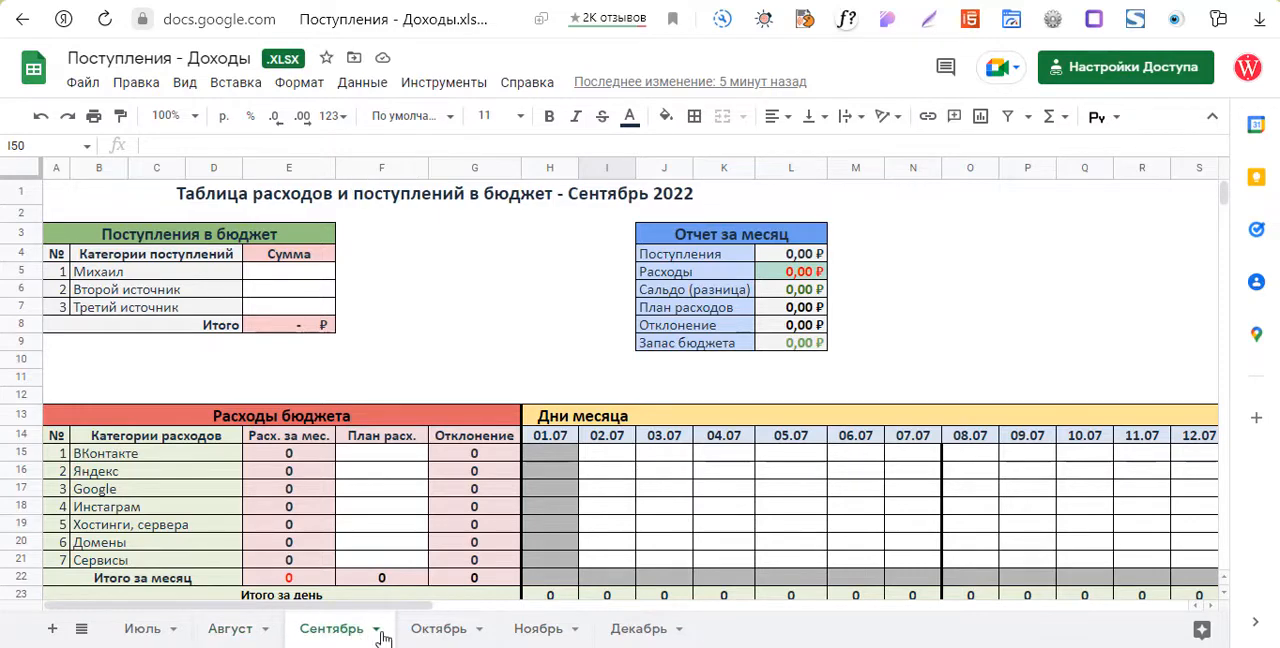
{"action": "left_click", "coordinate": [443, 634]}
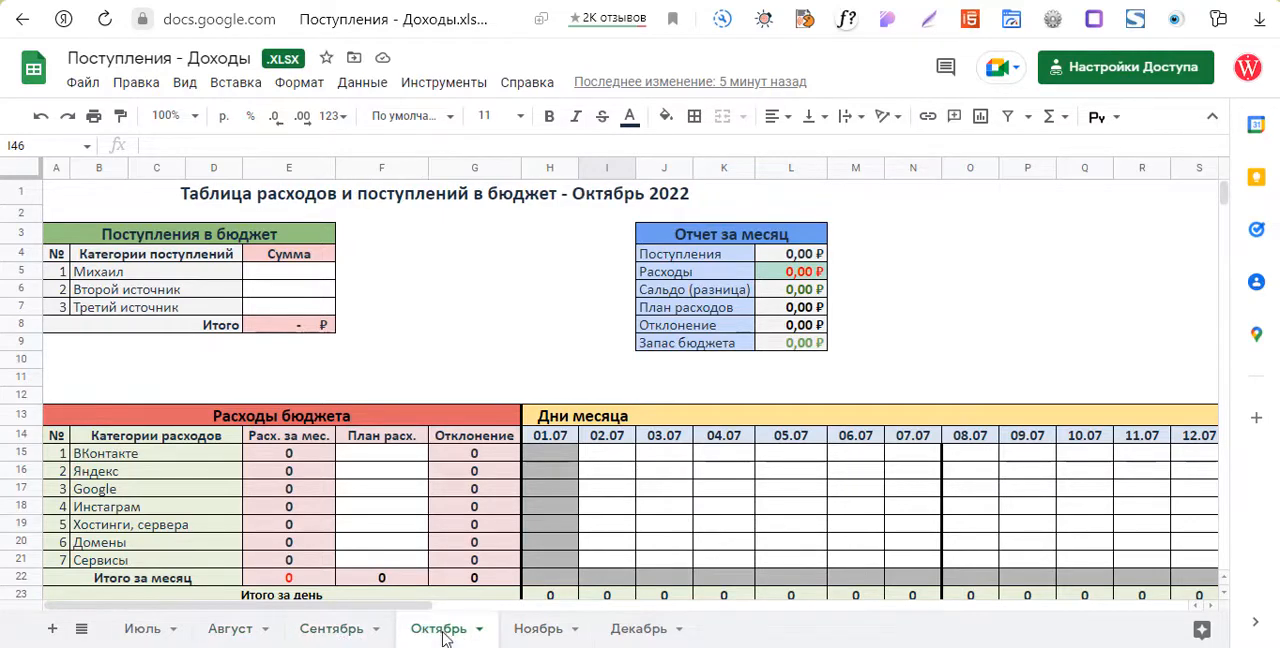
{"action": "left_click", "coordinate": [138, 631]}
{"action": "left_click", "coordinate": [628, 634]}
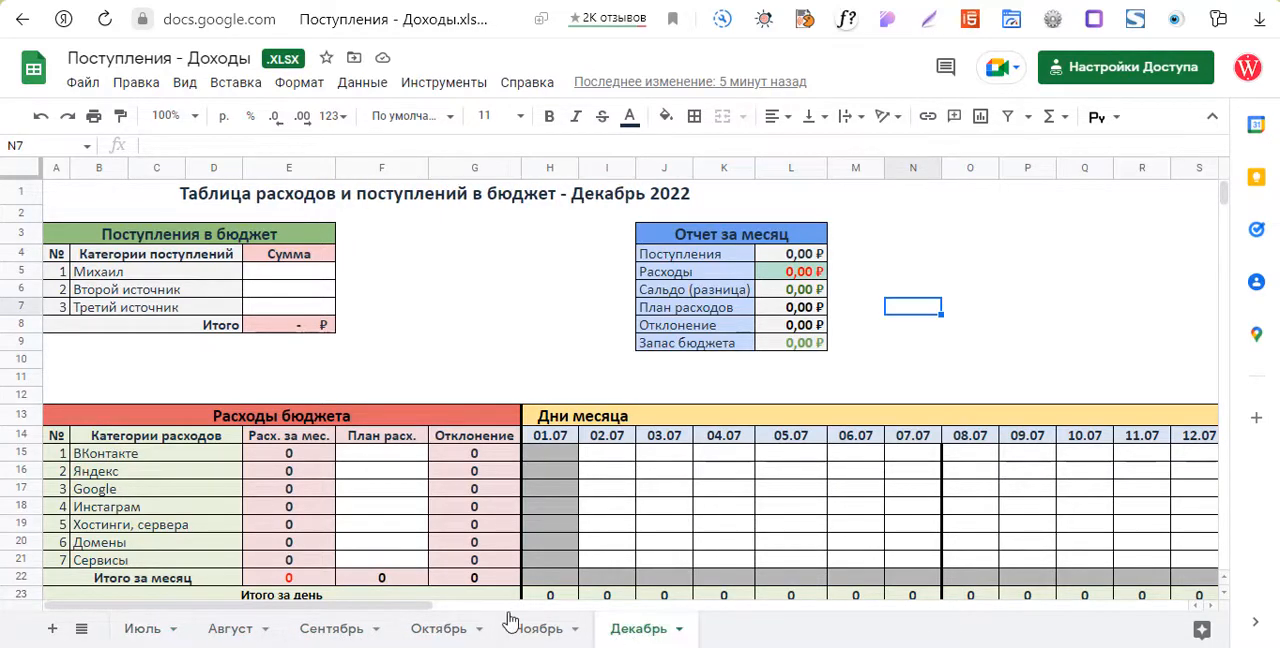
On the Июль sheet, enter 10000 as the amount for the first income category.
{"action": "left_click", "coordinate": [136, 634]}
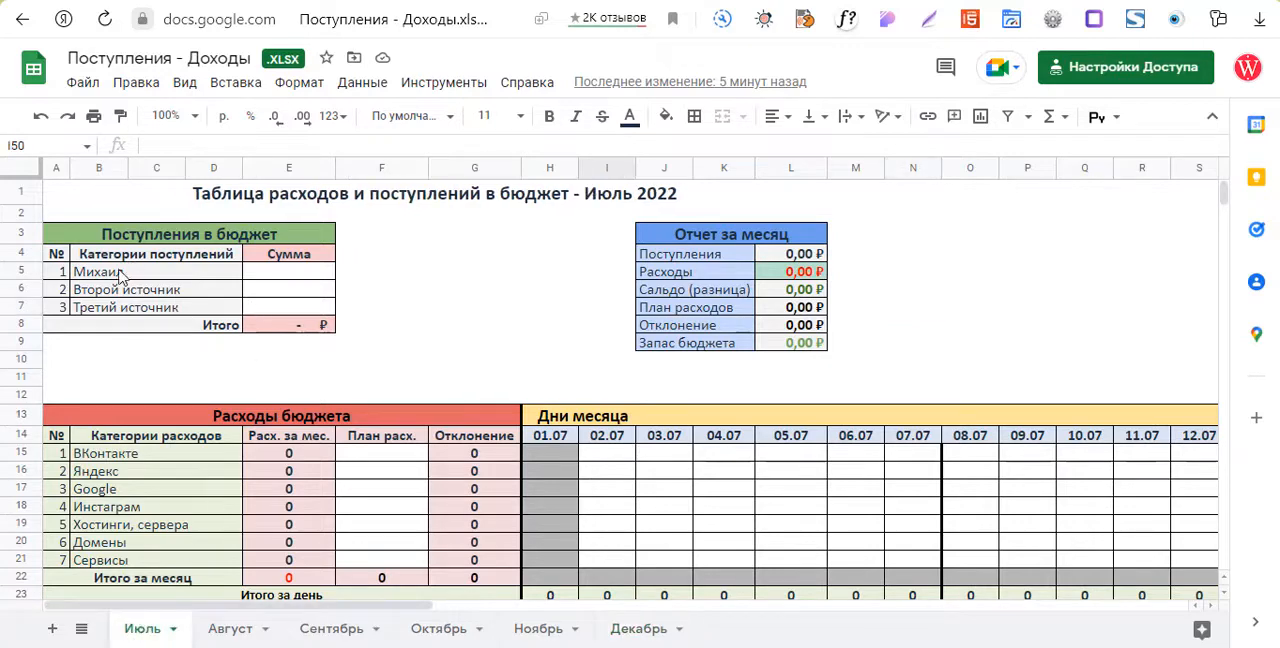
{"action": "left_click", "coordinate": [268, 279]}
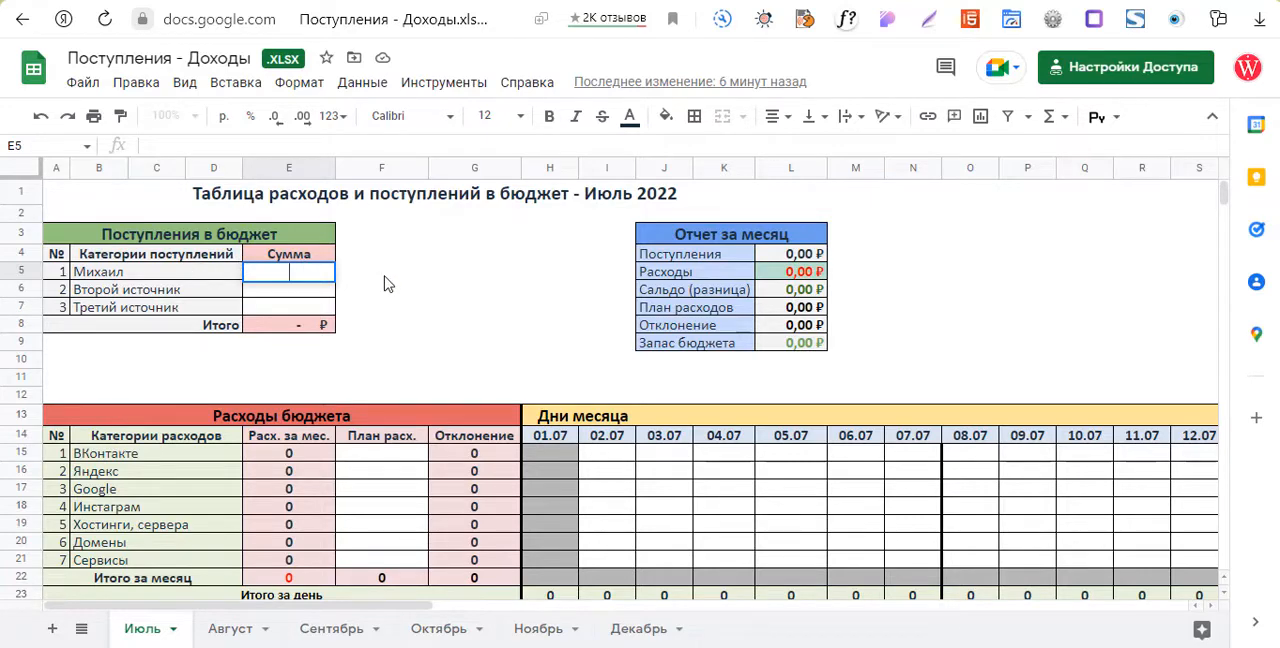
{"action": "type", "text": "10000"}
{"action": "left_click", "coordinate": [385, 275]}
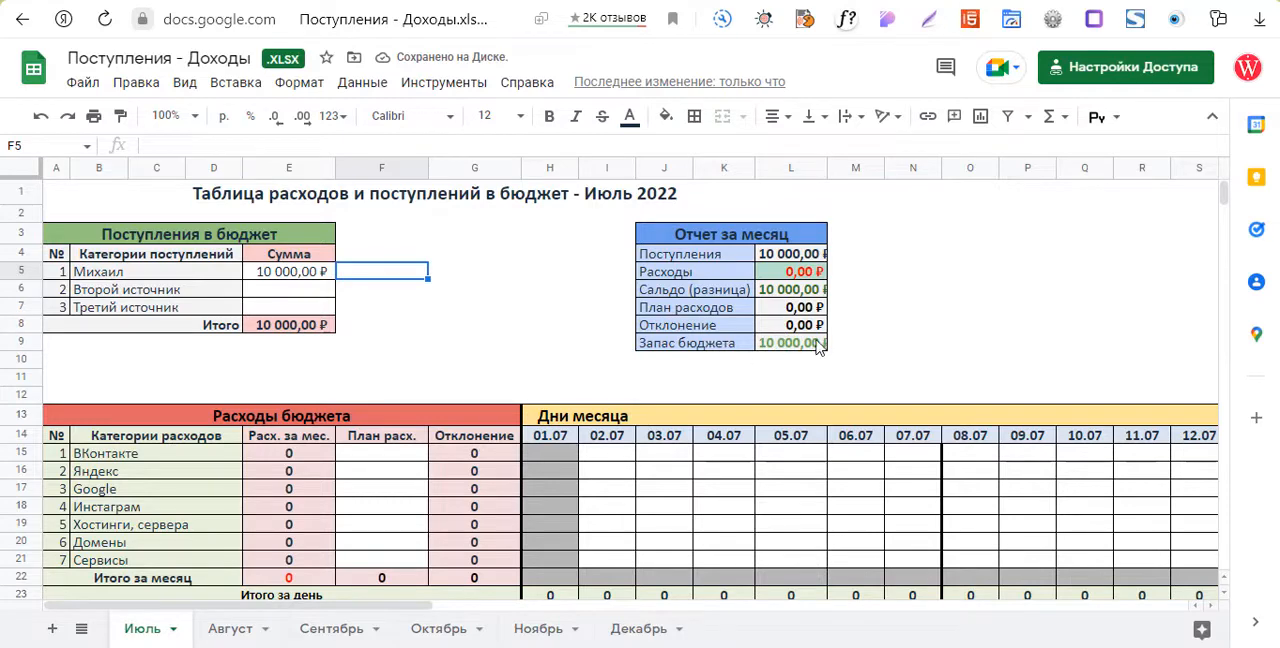
Enter income amounts of 300 for Второй источник and 50 for Третий источник on the Июль sheet.
{"action": "scroll", "coordinate": [557, 360], "scroll_direction": "down", "scroll_amount": 5}
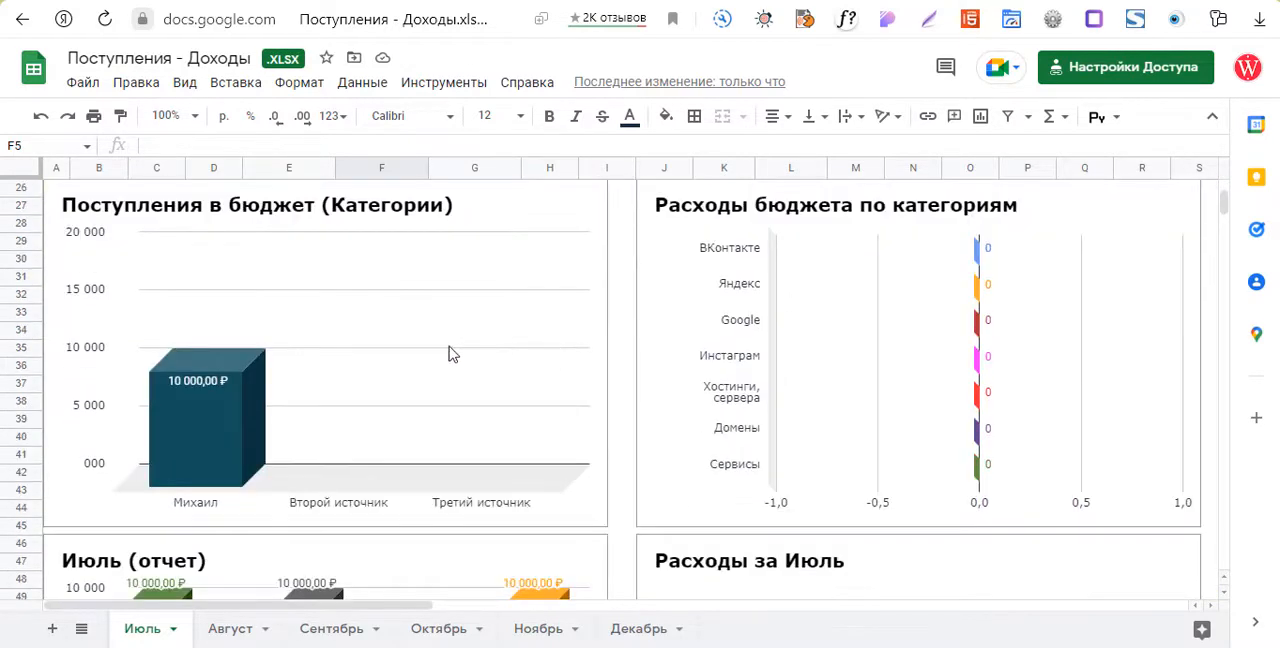
{"action": "scroll", "coordinate": [609, 331], "scroll_direction": "down", "scroll_amount": 3}
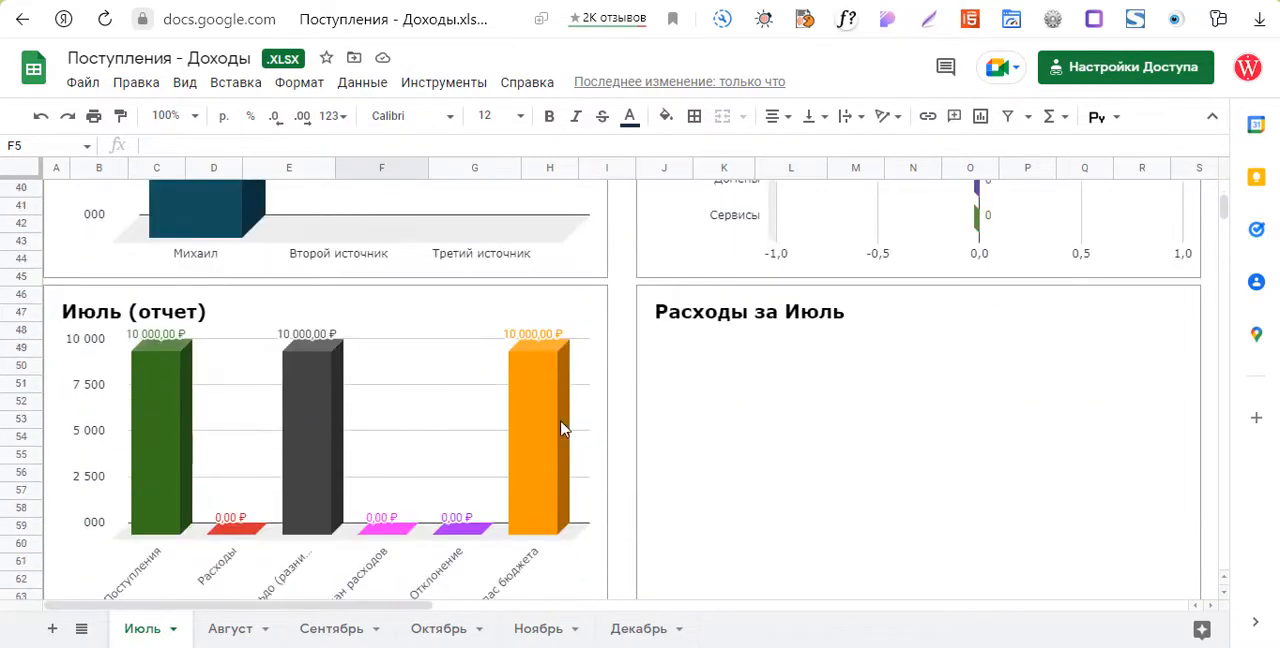
{"action": "scroll", "coordinate": [565, 428], "scroll_direction": "down", "scroll_amount": 1}
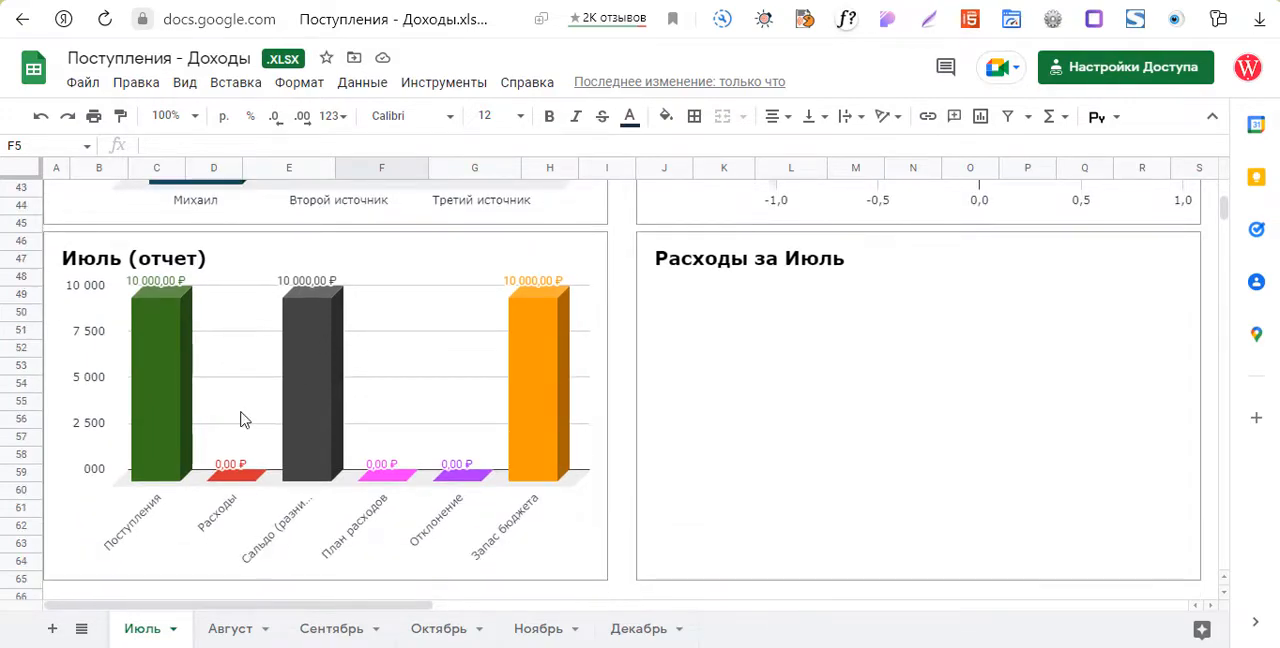
{"action": "scroll", "coordinate": [610, 336], "scroll_direction": "up", "scroll_amount": 8}
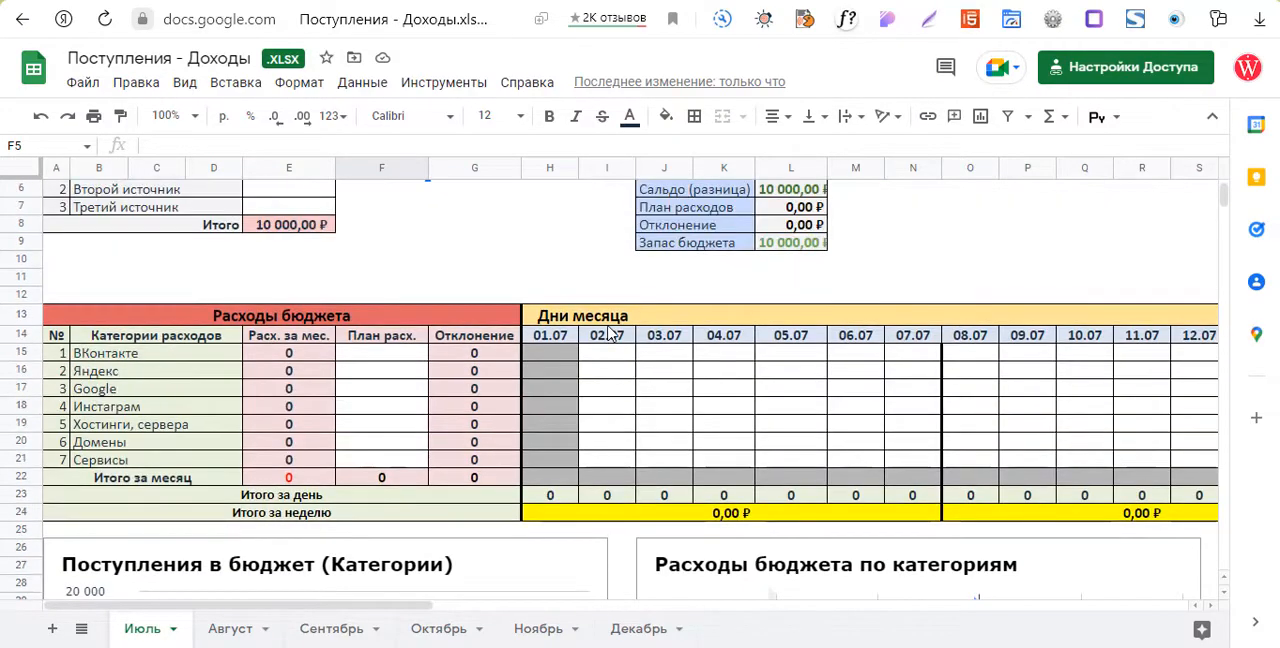
{"action": "scroll", "coordinate": [609, 336], "scroll_direction": "up", "scroll_amount": 2}
{"action": "left_click", "coordinate": [288, 298]}
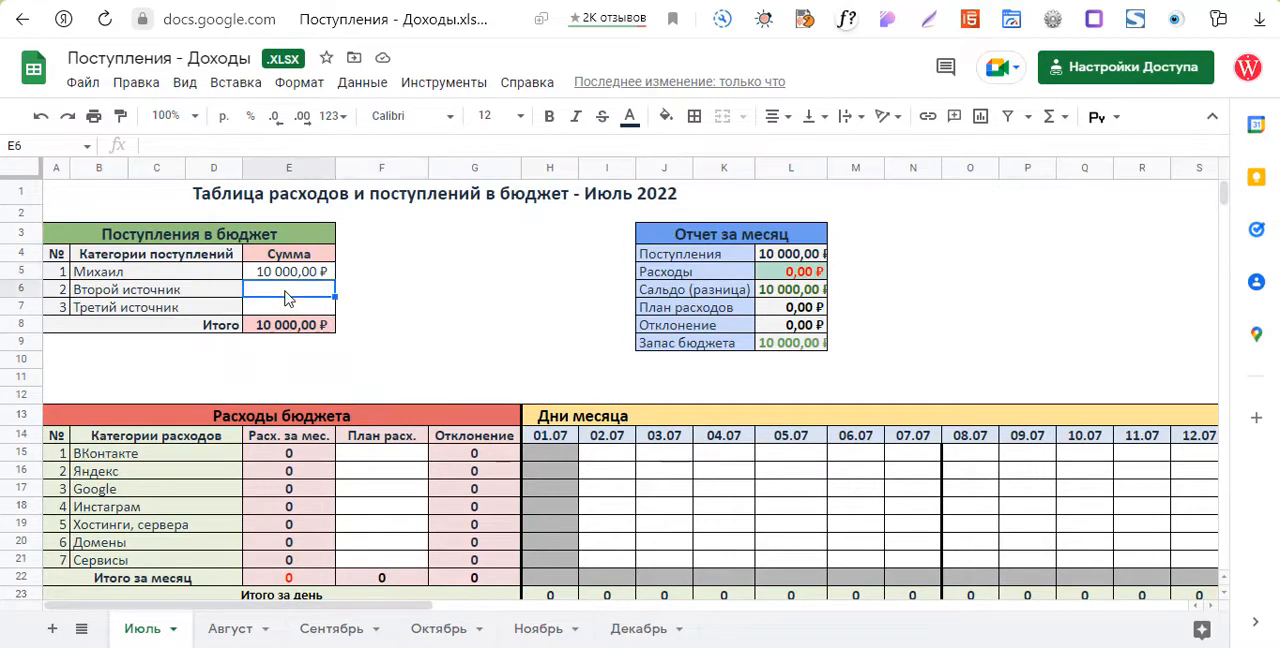
{"action": "double_click", "coordinate": [288, 298]}
{"action": "type", "text": "300"}
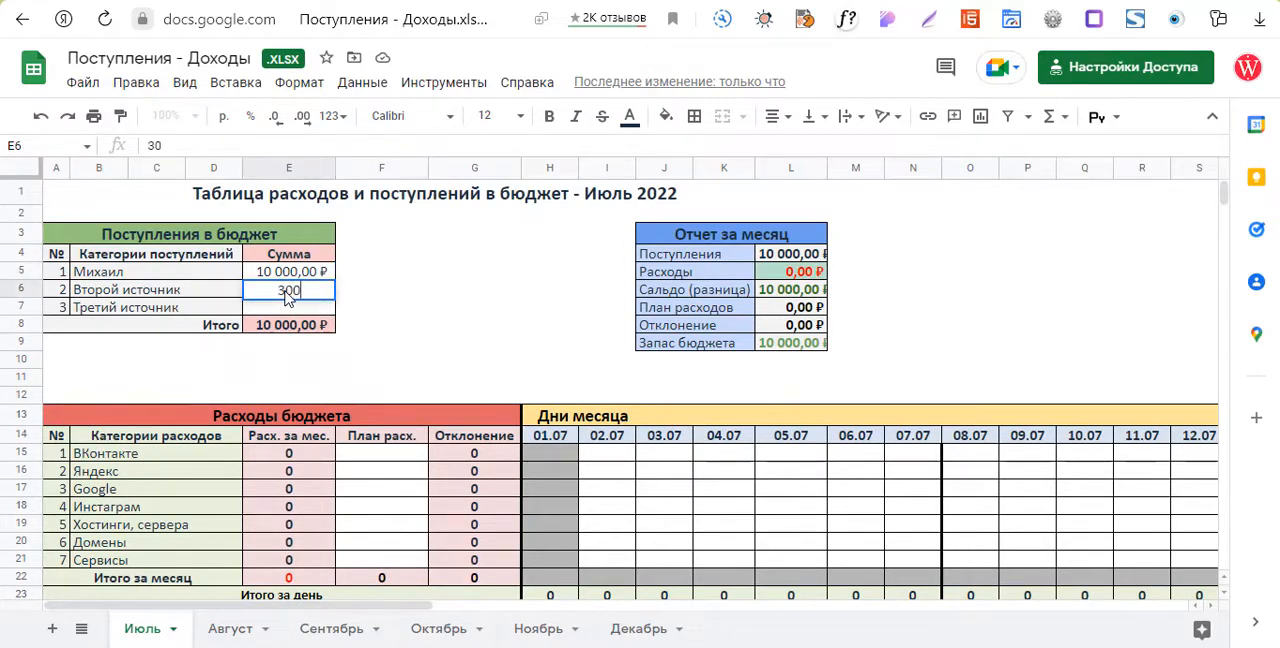
{"action": "left_click", "coordinate": [425, 300]}
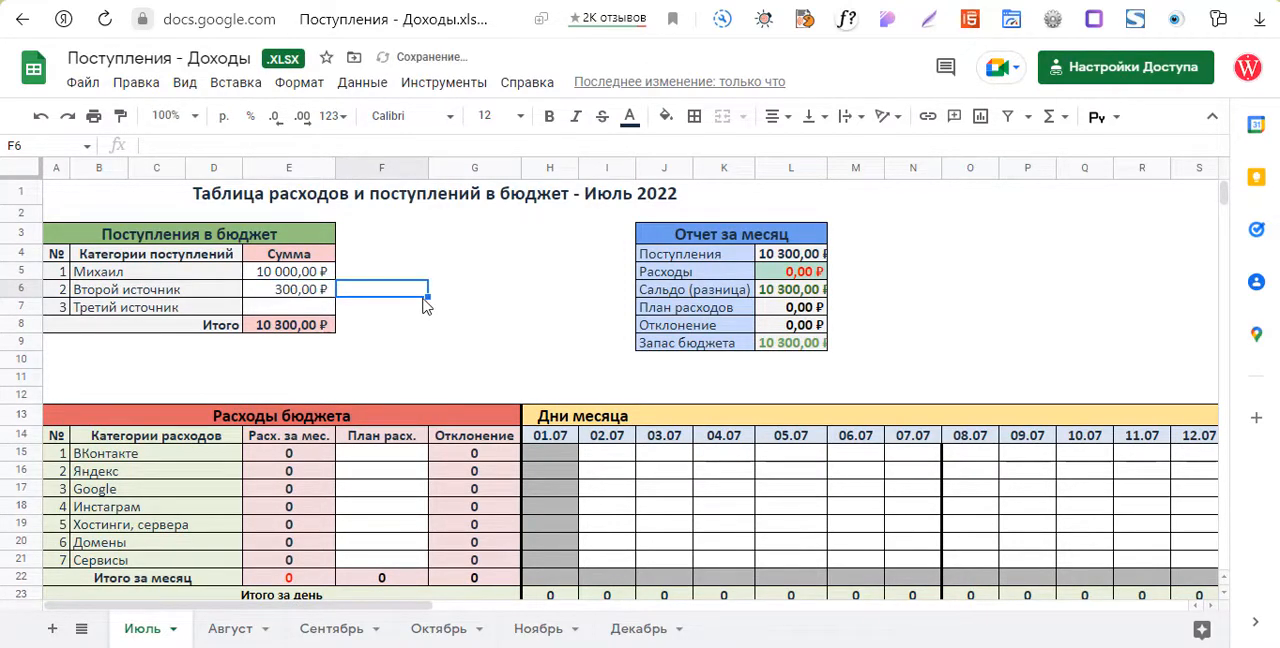
{"action": "double_click", "coordinate": [282, 310]}
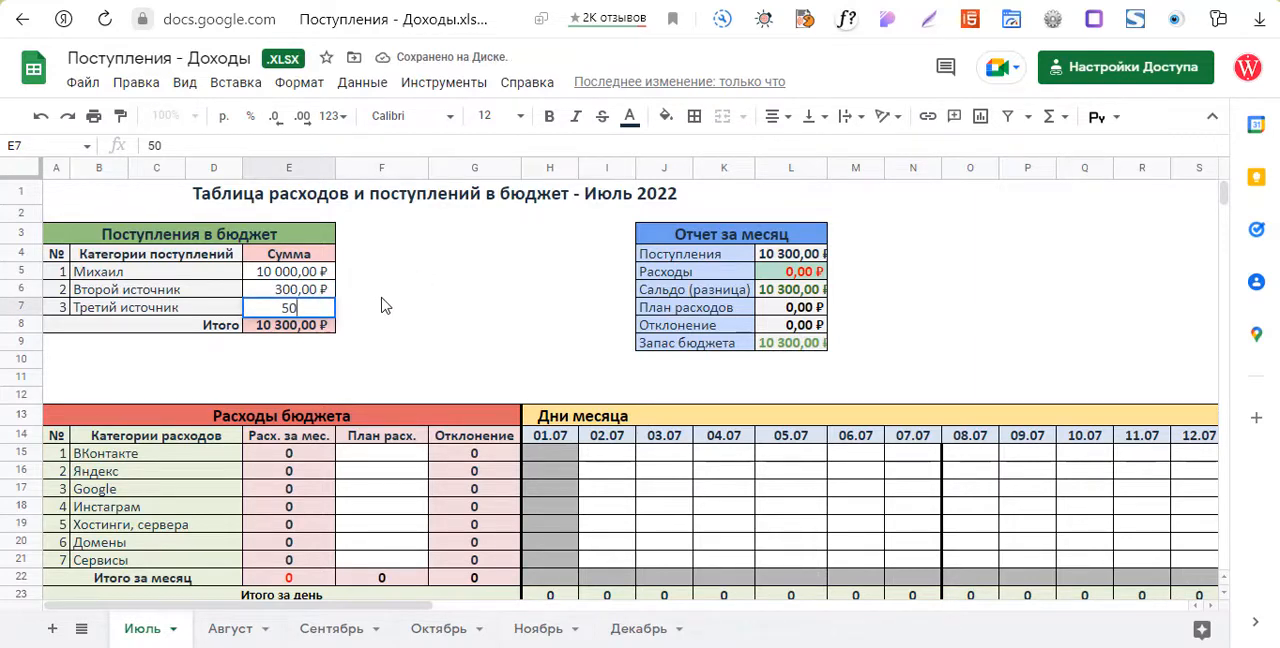
{"action": "left_click", "coordinate": [385, 293]}
Rename the second income category, Второй источник, to Помощник.
{"action": "double_click", "coordinate": [161, 291]}
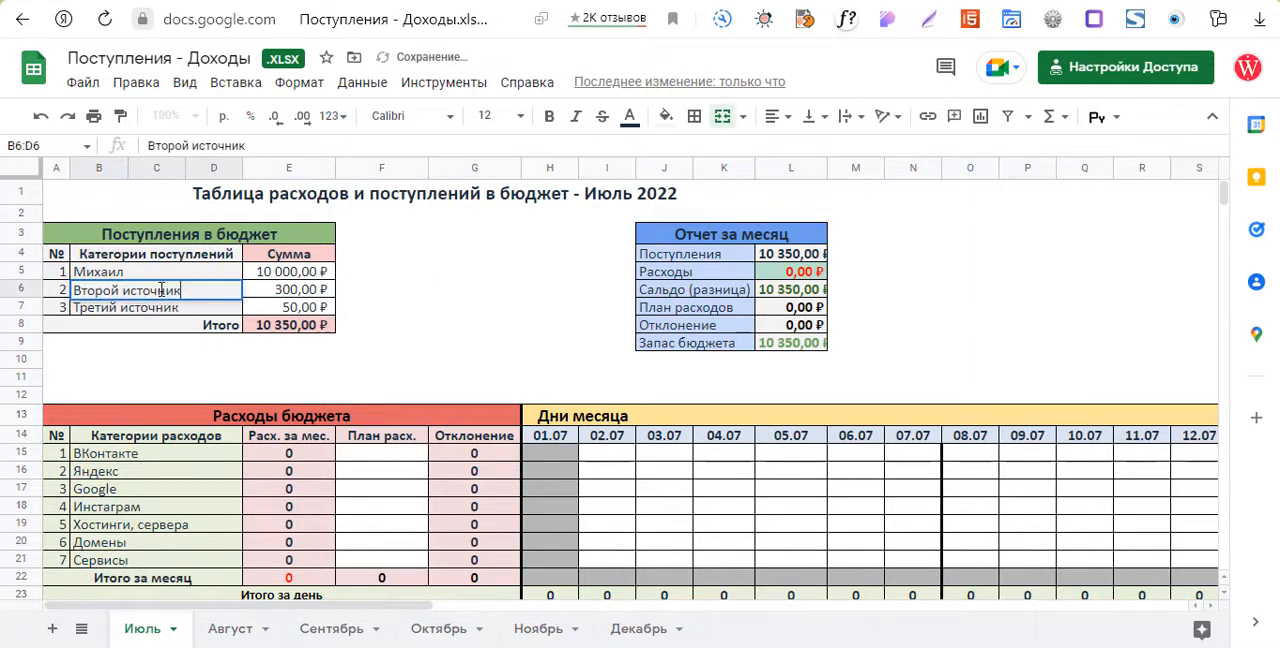
{"action": "left_click_drag", "start_coordinate": [193, 290], "coordinate": [75, 290]}
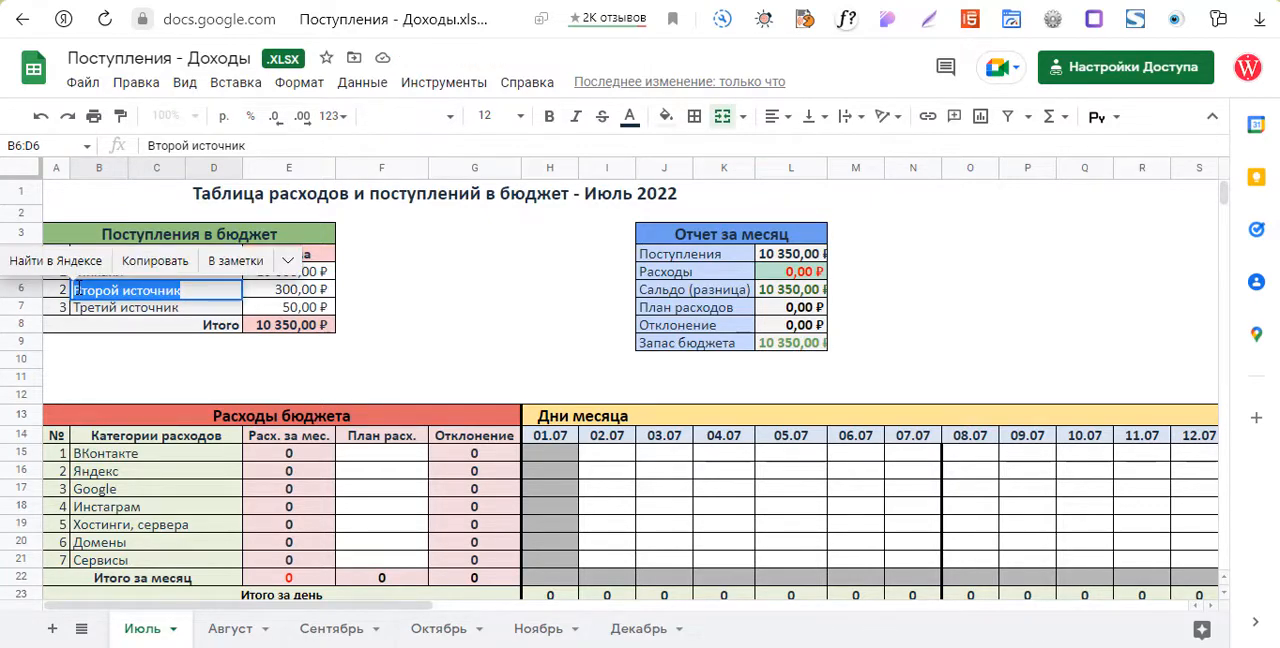
{"action": "type", "text": "По"}
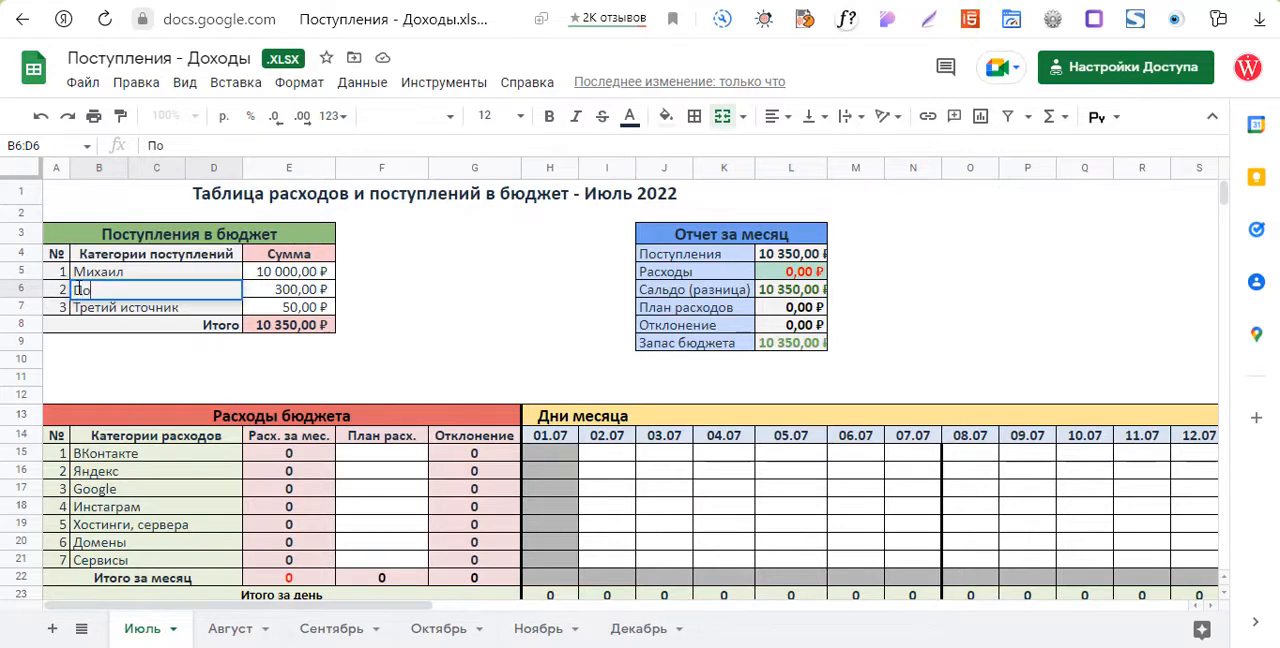
{"action": "type", "text": "мошник"}
{"action": "left_click", "coordinate": [376, 287]}
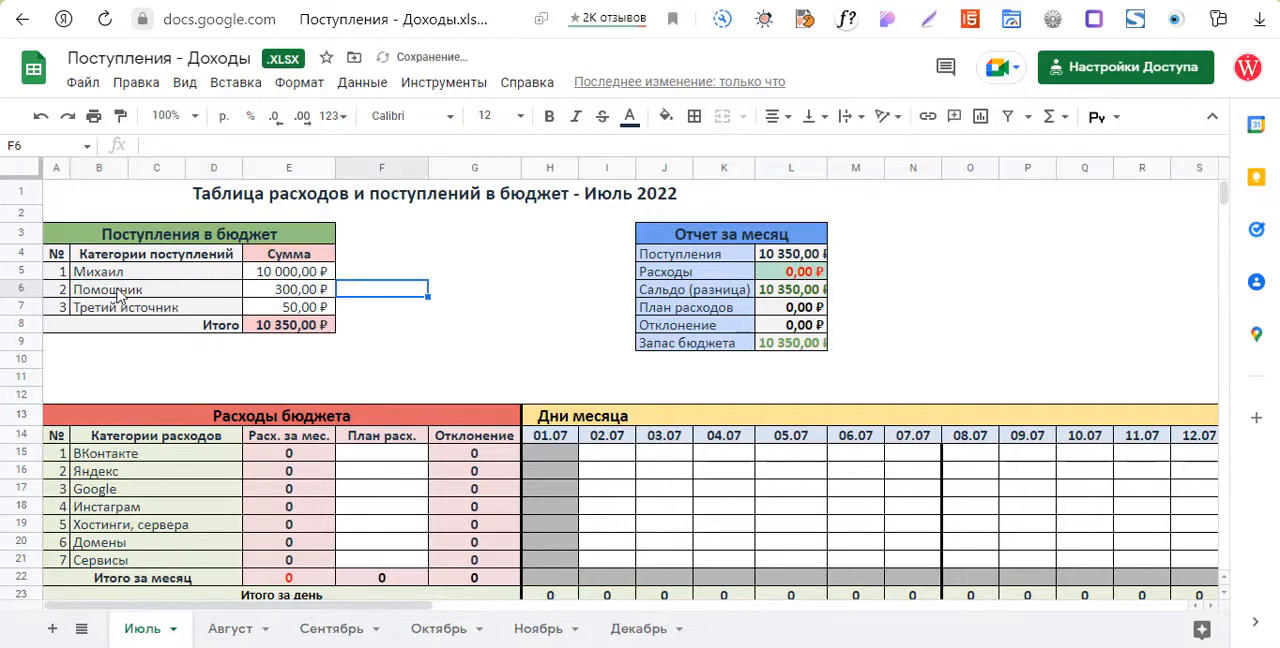
{"action": "double_click", "coordinate": [118, 293]}
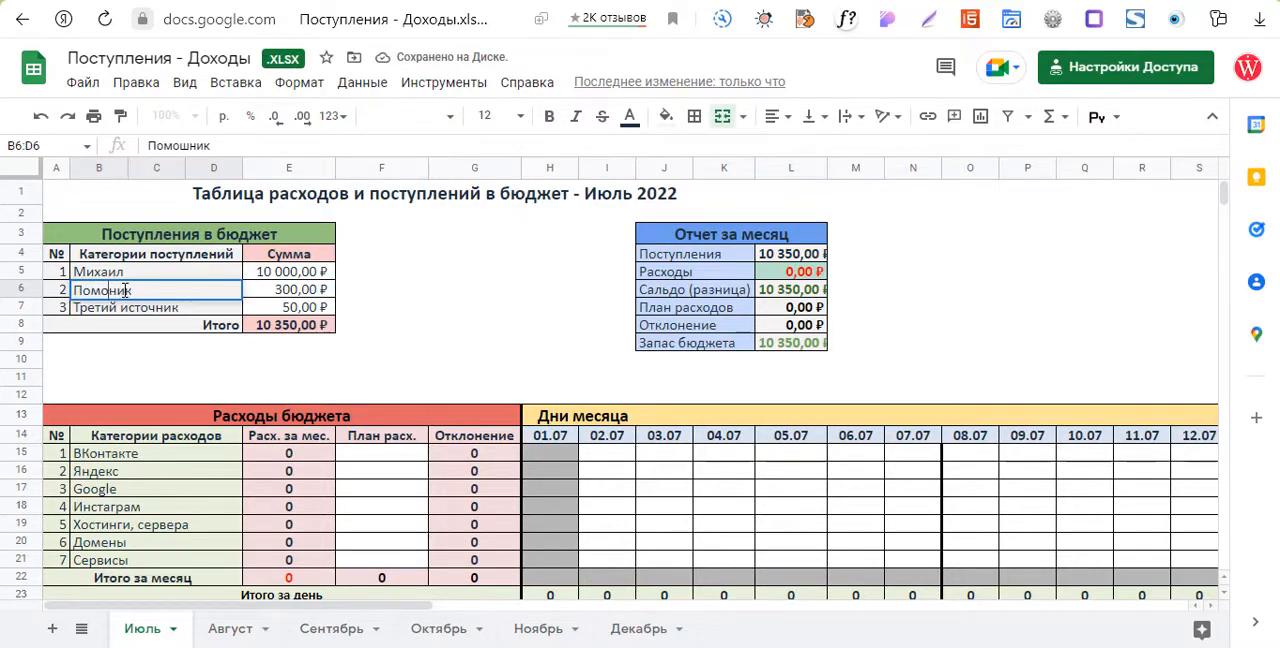
{"action": "type", "text": "щ"}
{"action": "left_click", "coordinate": [424, 293]}
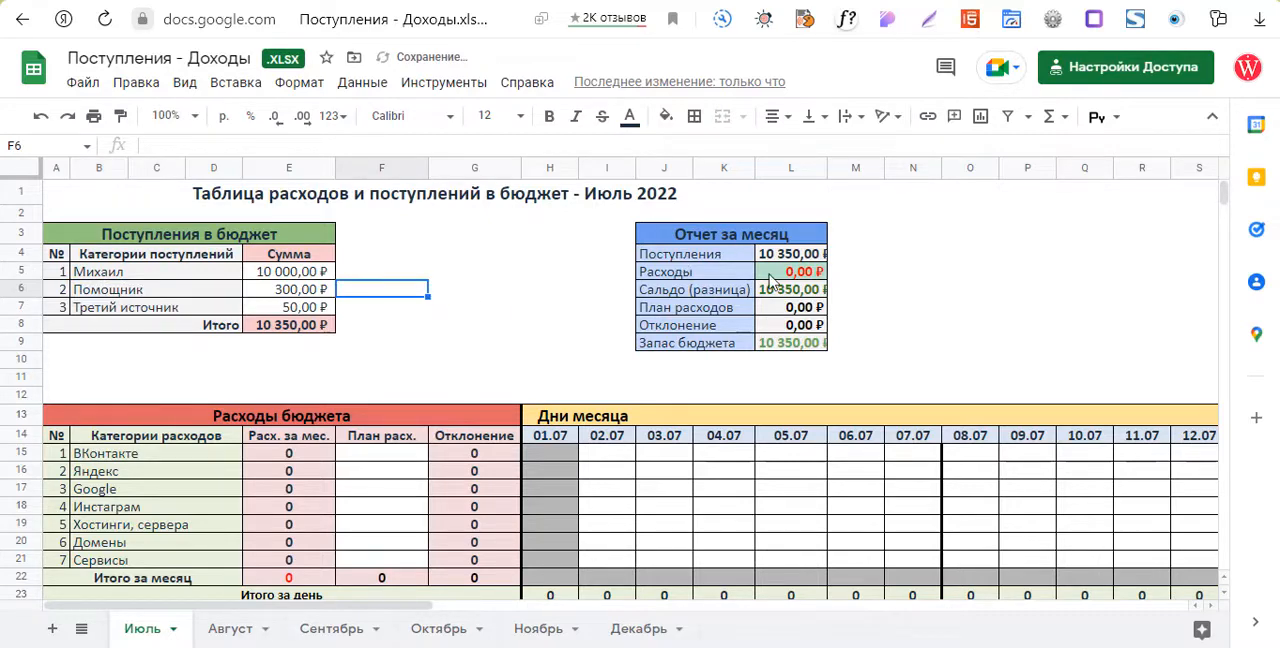
Set the planned July expenses (План расх.) to 3000 for ВКонтакте and 3500 for Яндекс.
{"action": "scroll", "coordinate": [538, 391], "scroll_direction": "down", "scroll_amount": 6}
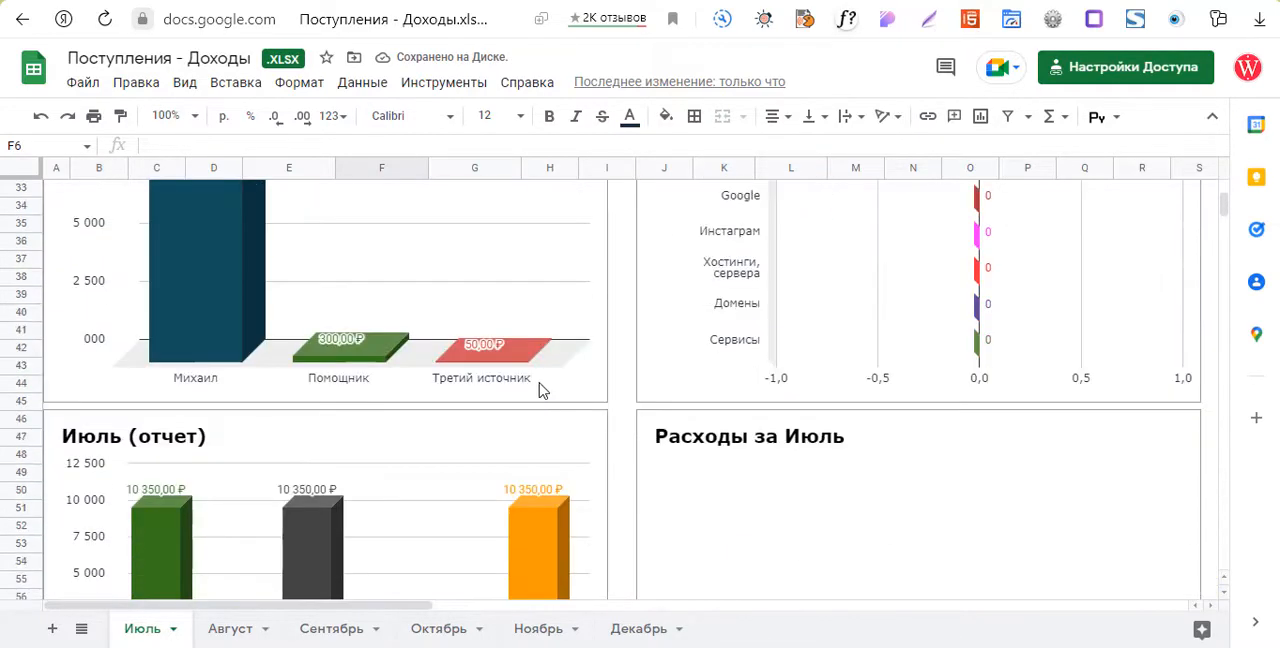
{"action": "scroll", "coordinate": [538, 391], "scroll_direction": "up", "scroll_amount": 2}
{"action": "scroll", "coordinate": [223, 420], "scroll_direction": "down", "scroll_amount": 3}
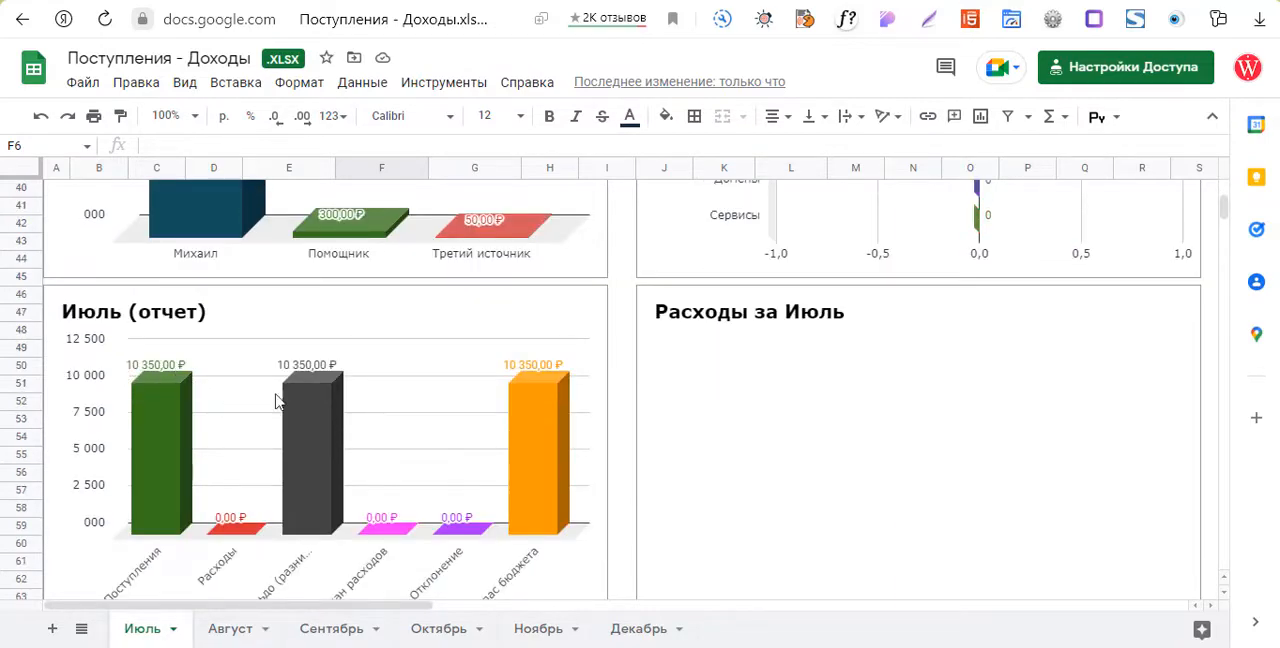
{"action": "scroll", "coordinate": [609, 405], "scroll_direction": "up", "scroll_amount": 5}
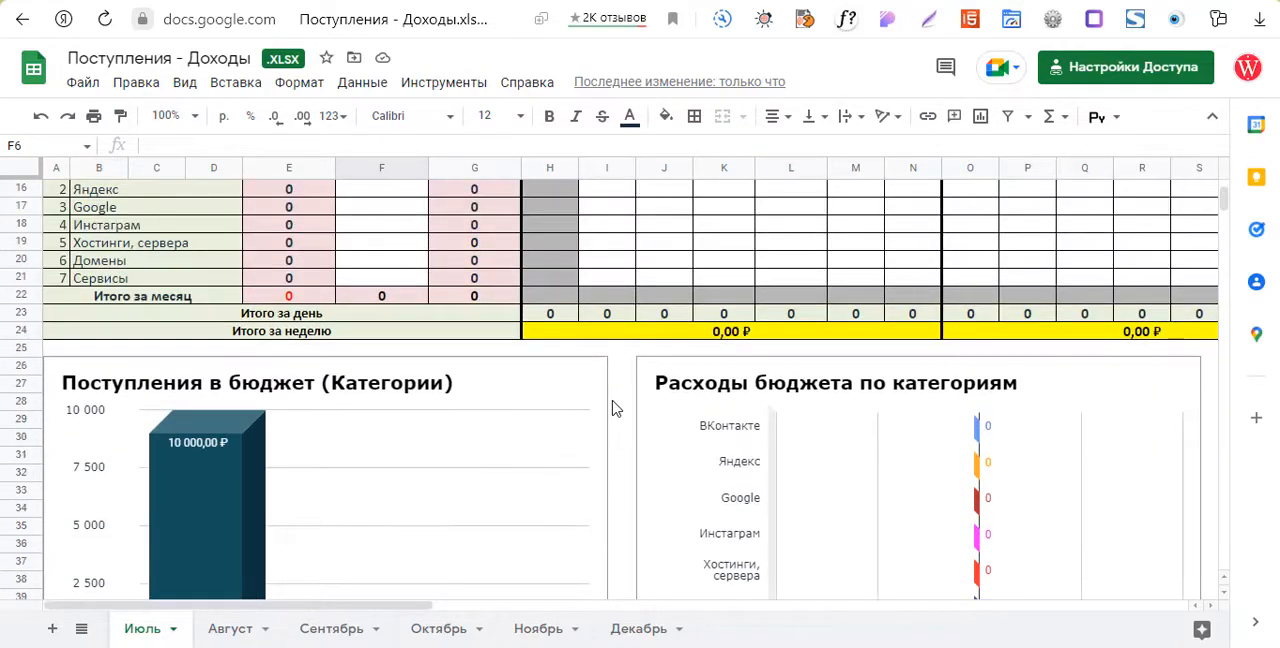
{"action": "scroll", "coordinate": [615, 408], "scroll_direction": "up", "scroll_amount": 2}
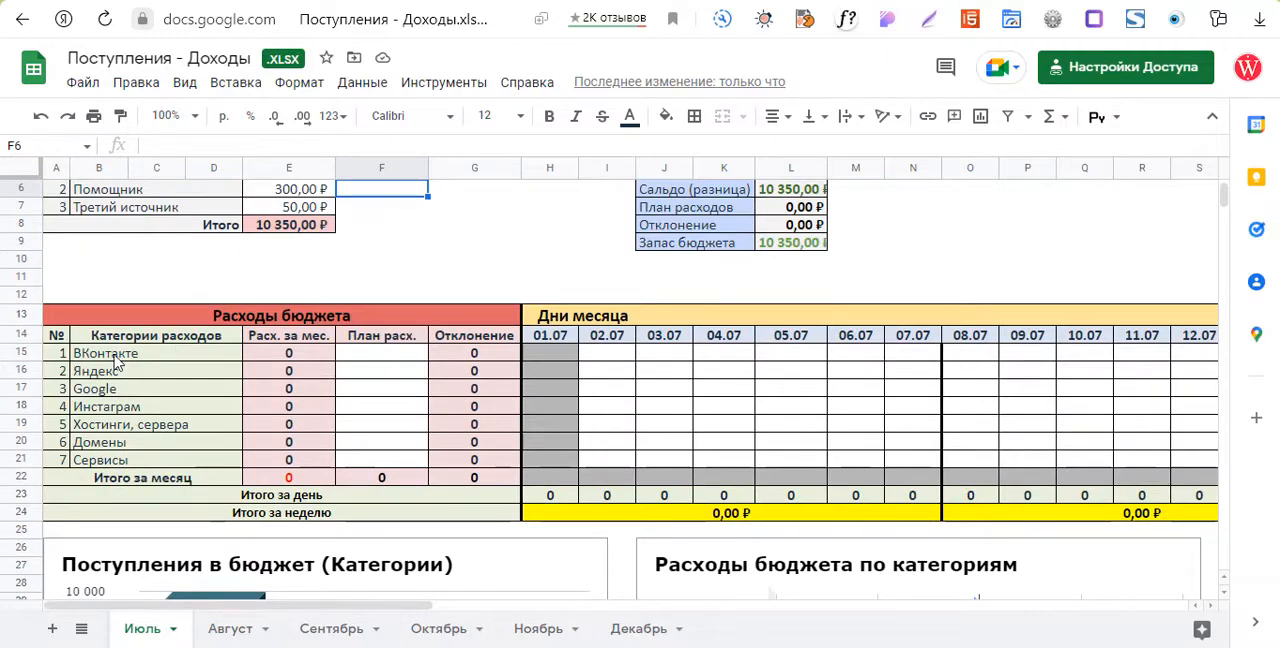
{"action": "left_click", "coordinate": [384, 358]}
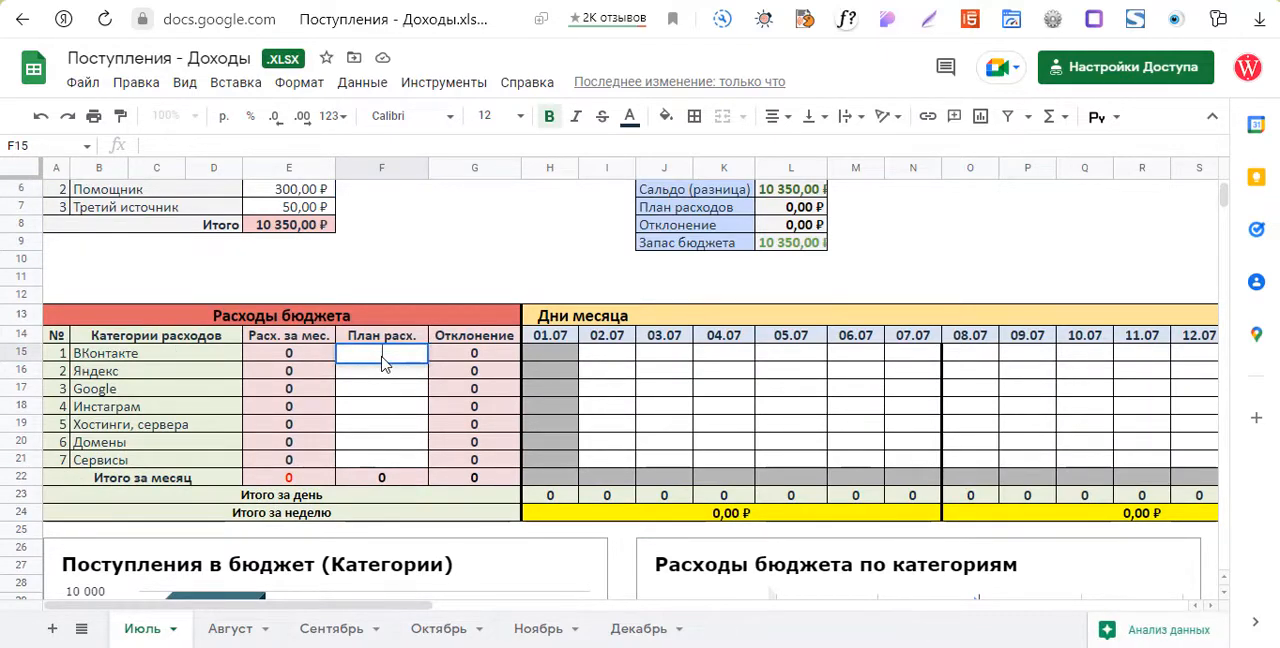
{"action": "type", "text": "3000"}
{"action": "left_click", "coordinate": [388, 374]}
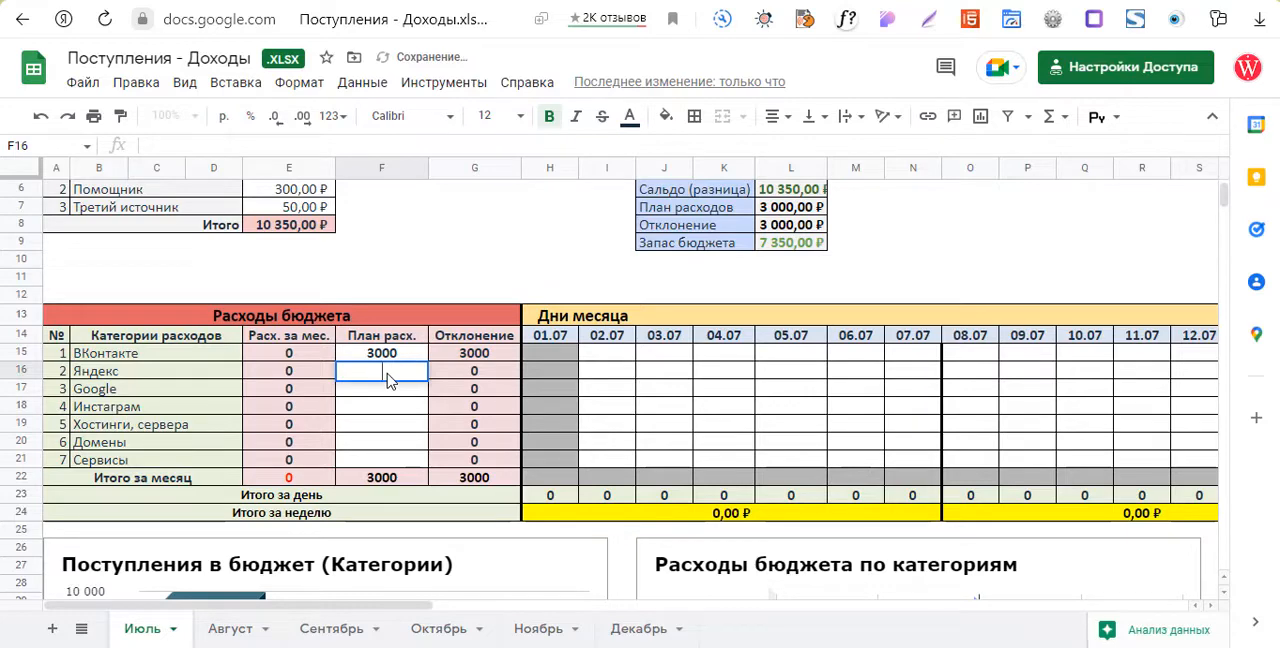
{"action": "type", "text": "3500"}
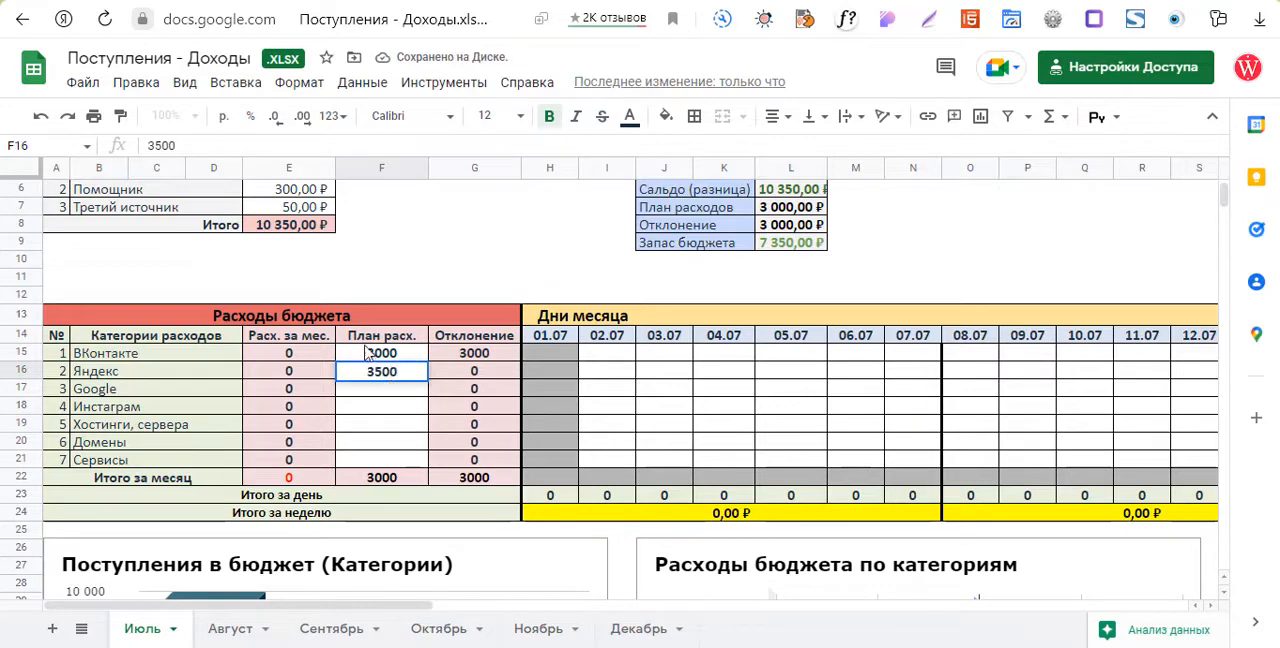
{"action": "left_click", "coordinate": [372, 280]}
Set the planned July expense for Хостинги, сервера to 1000.
{"action": "left_click", "coordinate": [378, 393]}
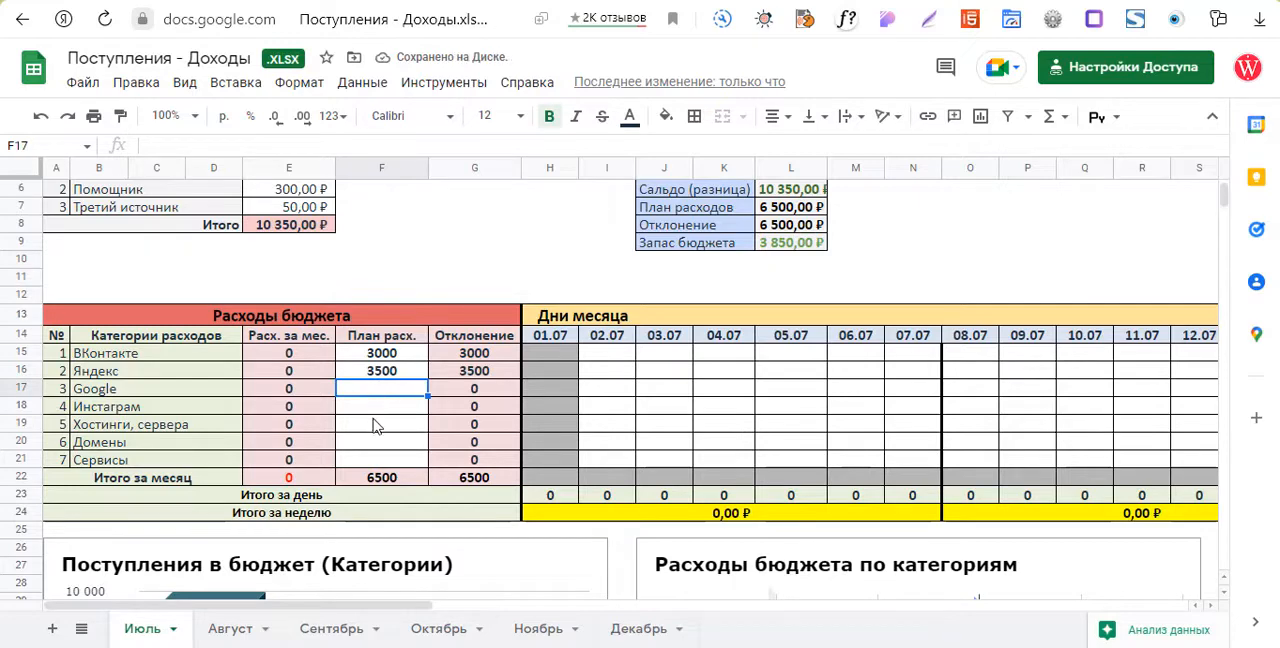
{"action": "double_click", "coordinate": [373, 428]}
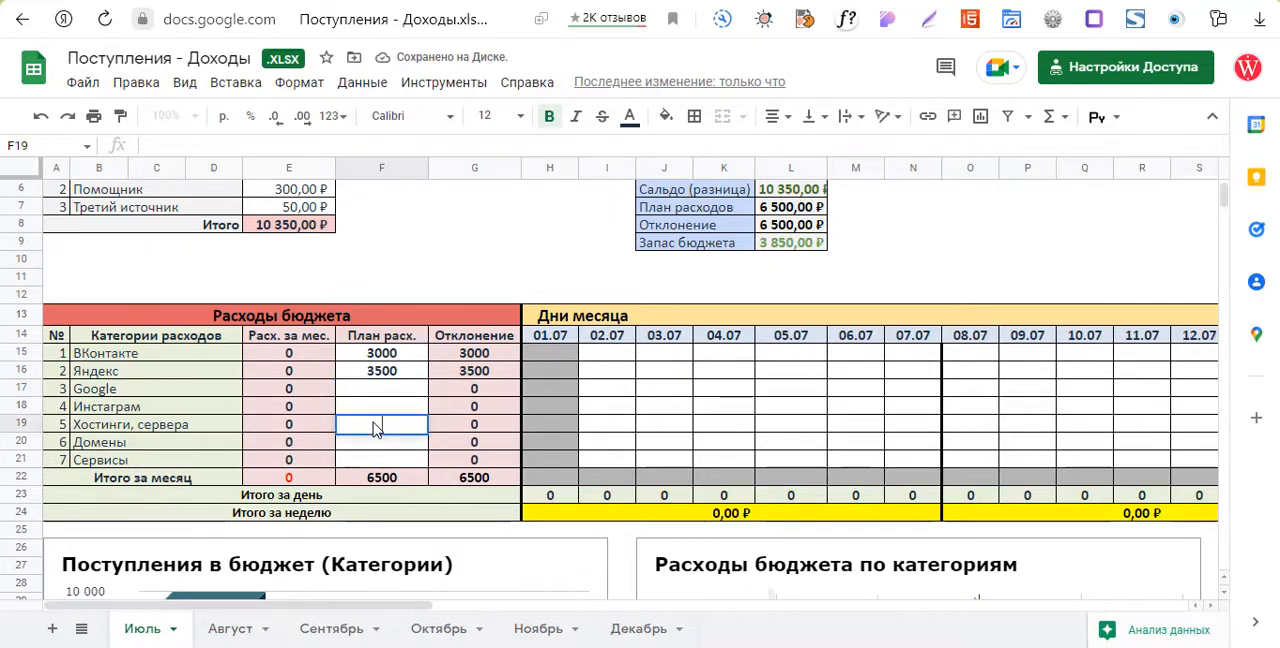
{"action": "type", "text": "1"}
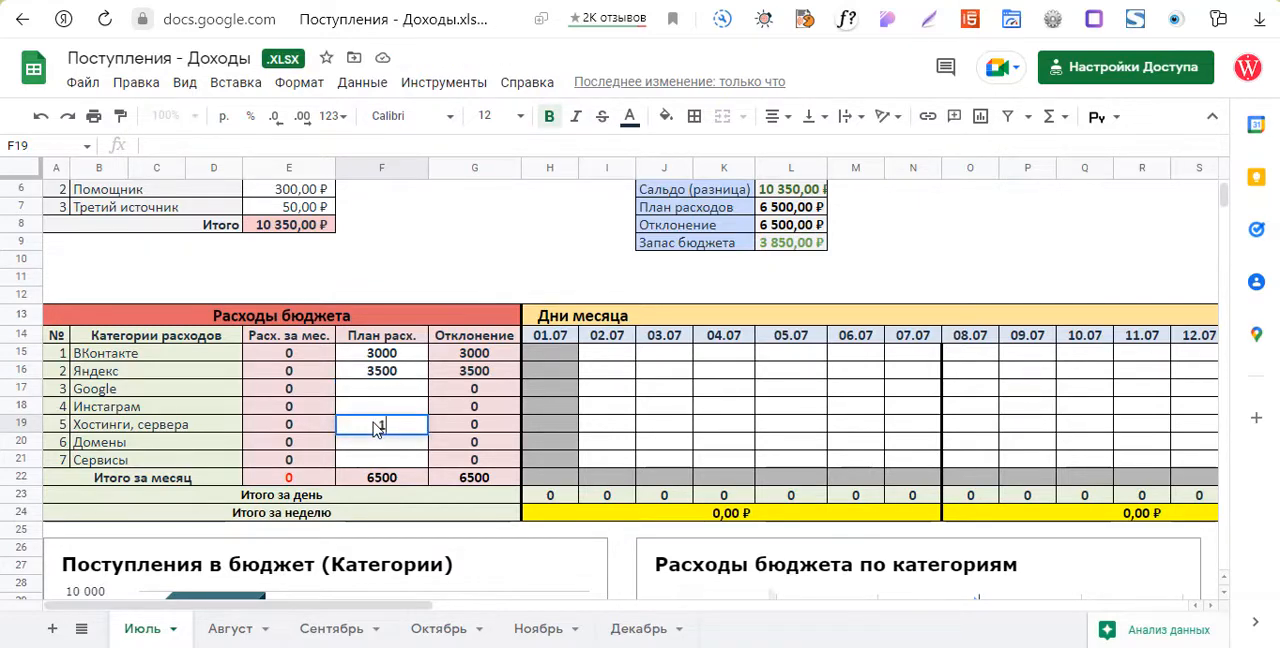
{"action": "type", "text": "000"}
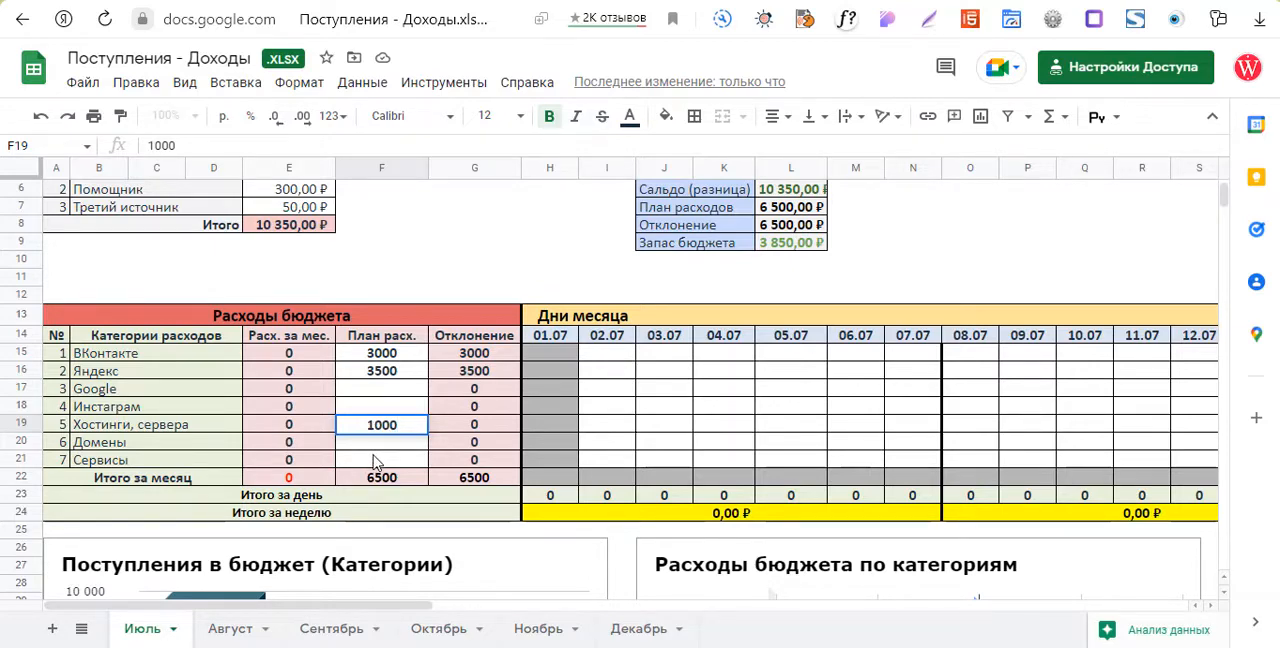
Set the planned July expenses (План расх.) to 700 for Сервисы and 455 for Домены.
{"action": "left_click", "coordinate": [375, 462]}
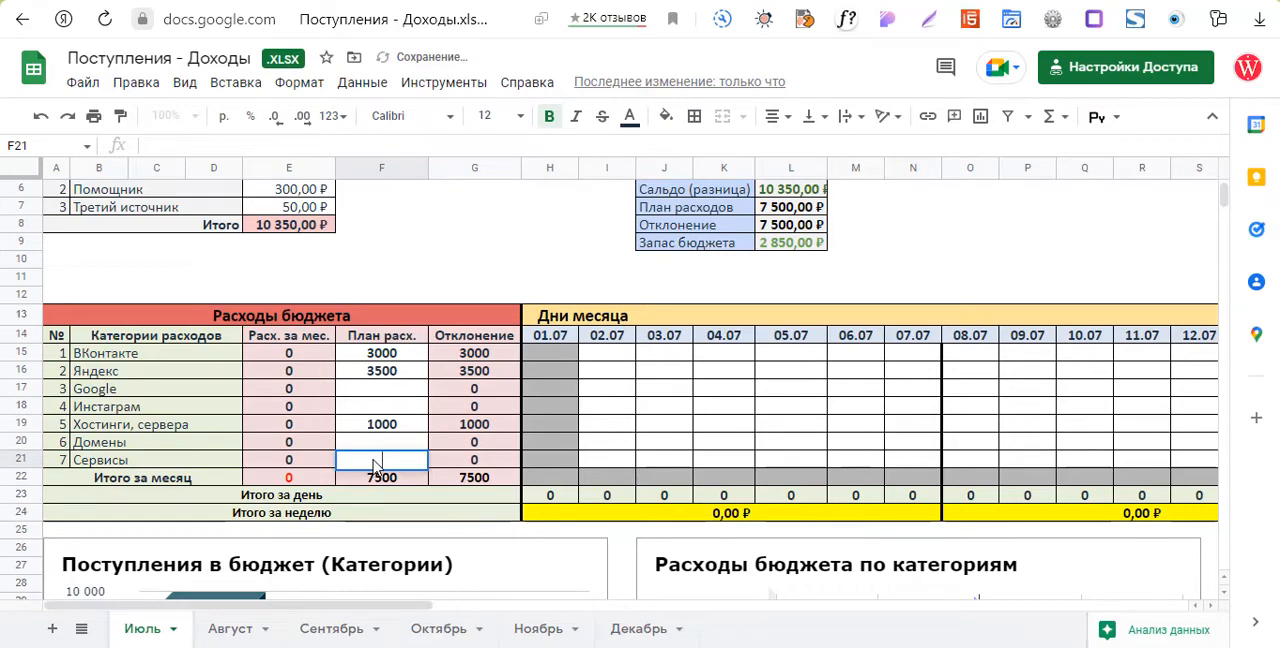
{"action": "type", "text": "700"}
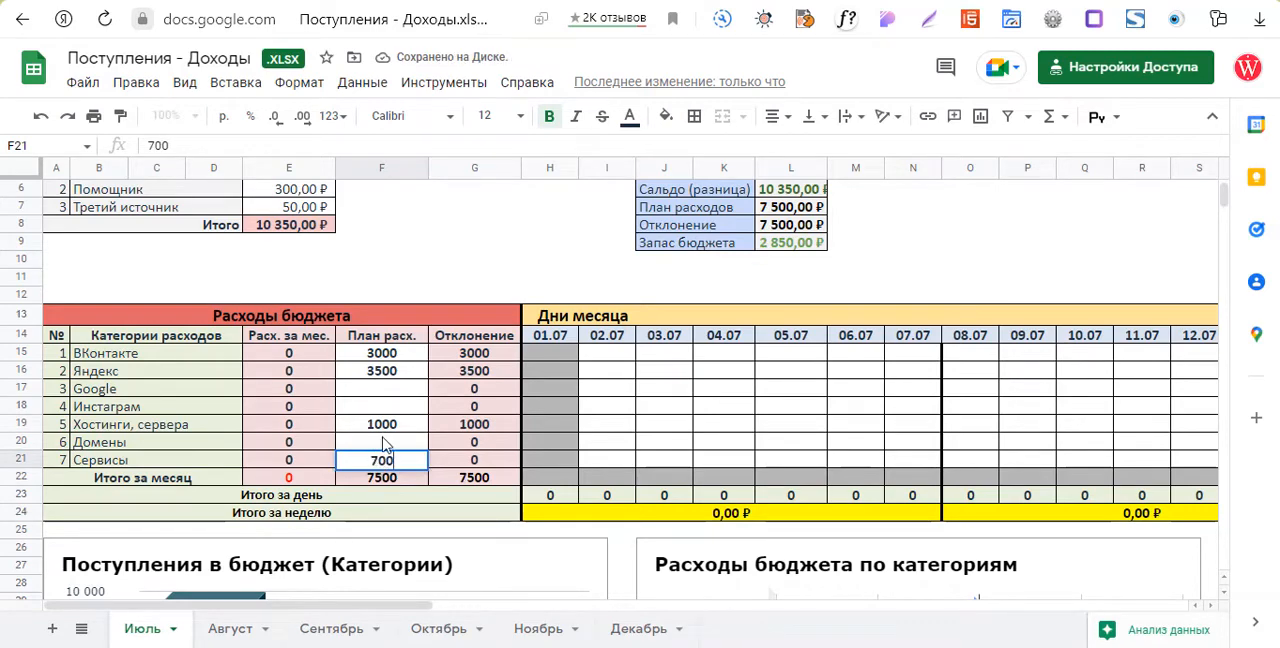
{"action": "left_click", "coordinate": [383, 443]}
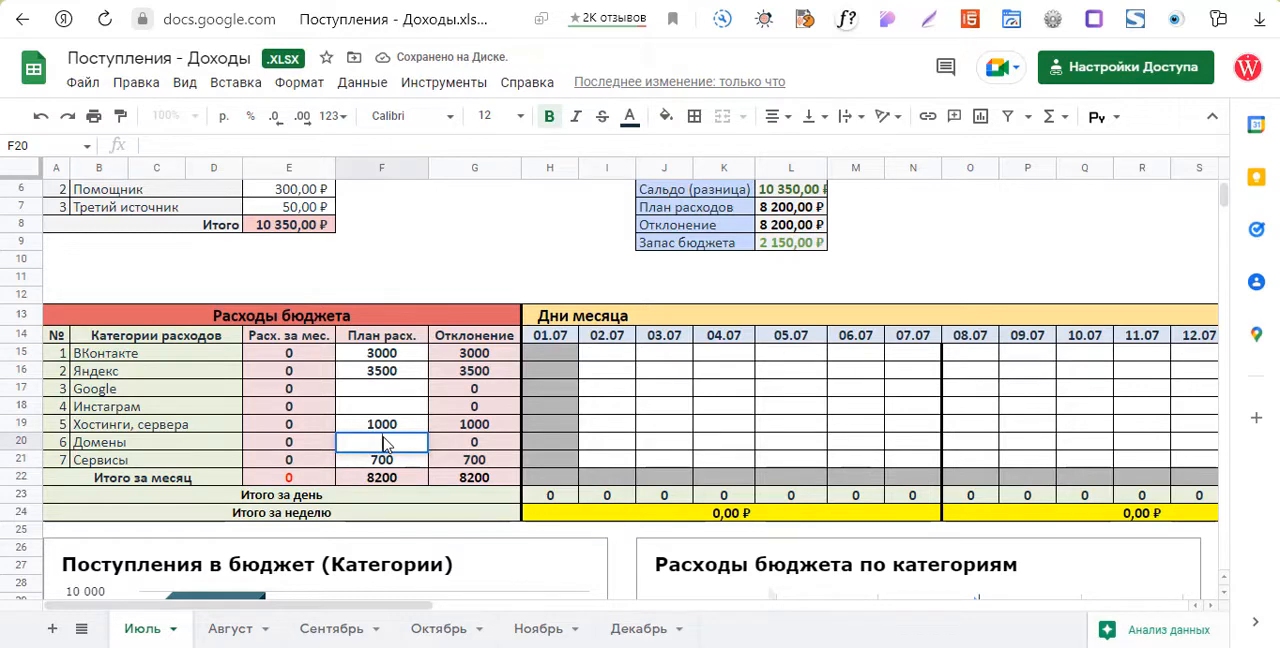
{"action": "type", "text": "4"}
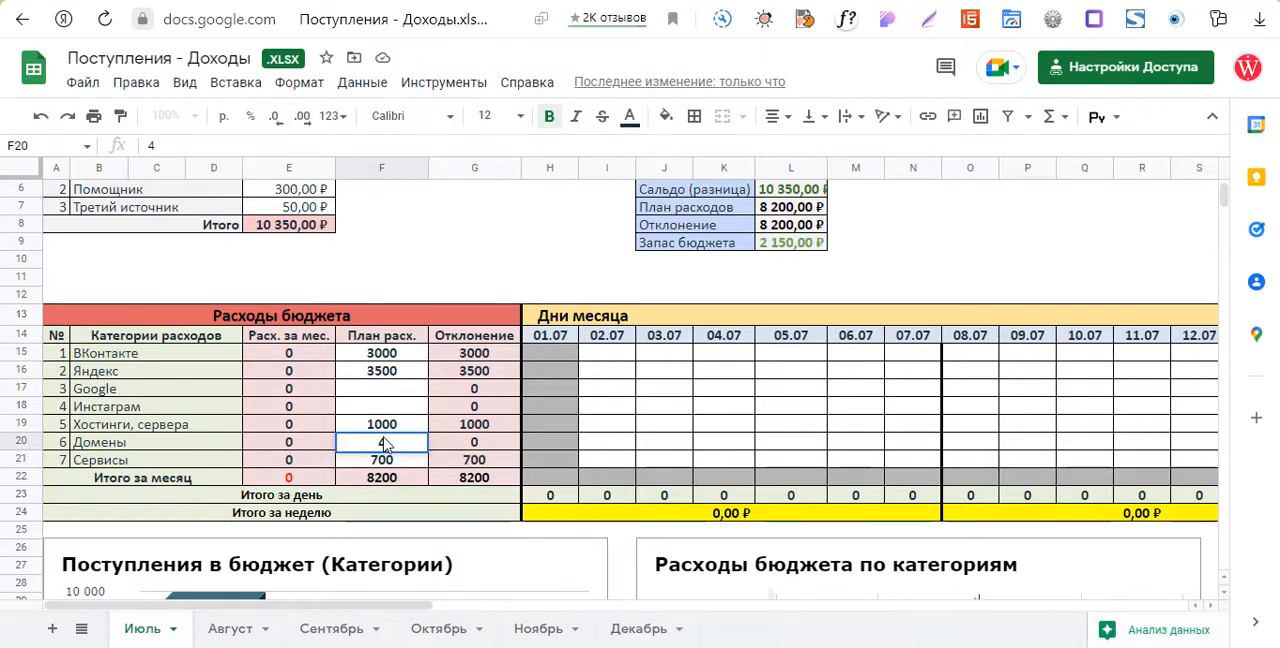
{"action": "type", "text": "55"}
{"action": "left_click", "coordinate": [415, 266]}
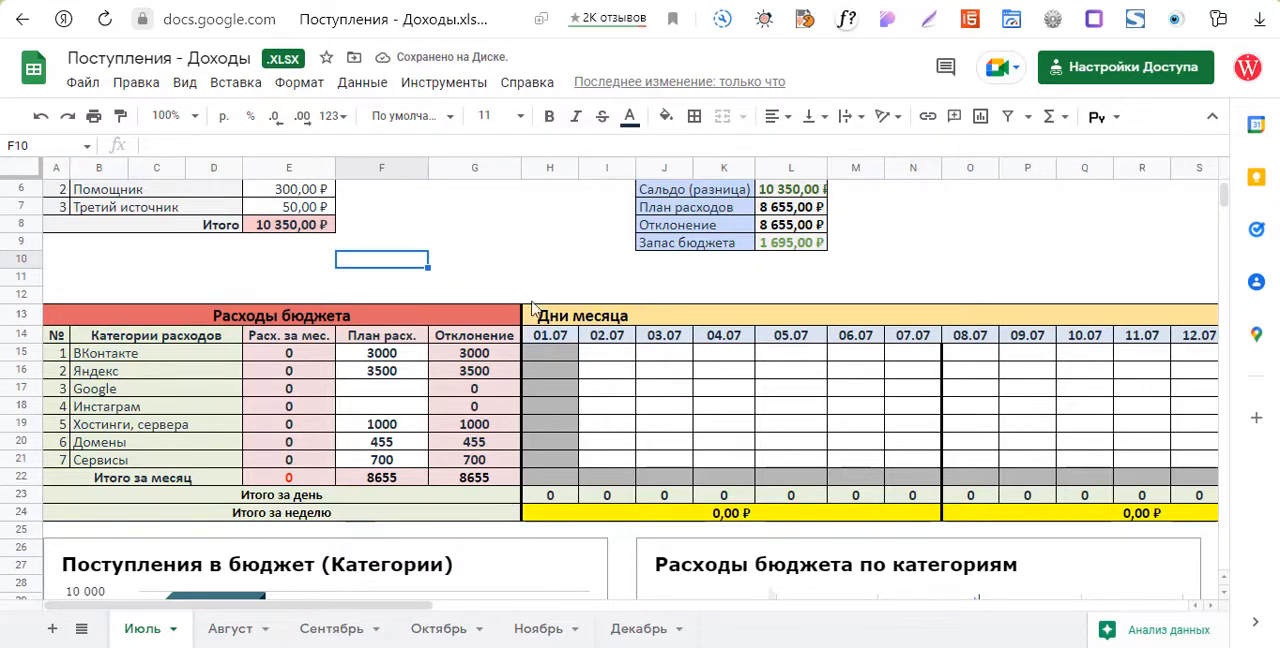
Examine the monthly report (Отчет за месяц), the expense table and the July charts for the effect of the planned expenses.
{"action": "scroll", "coordinate": [535, 300], "scroll_direction": "up", "scroll_amount": 2}
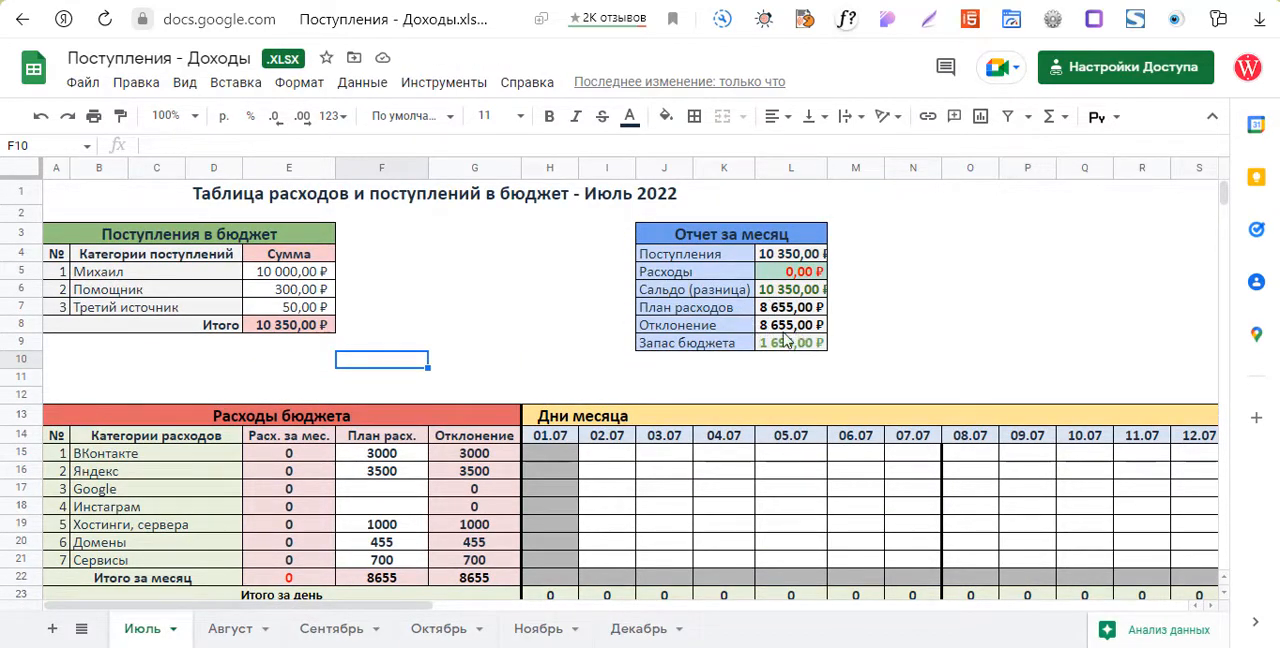
{"action": "scroll", "coordinate": [520, 345], "scroll_direction": "down", "scroll_amount": 3}
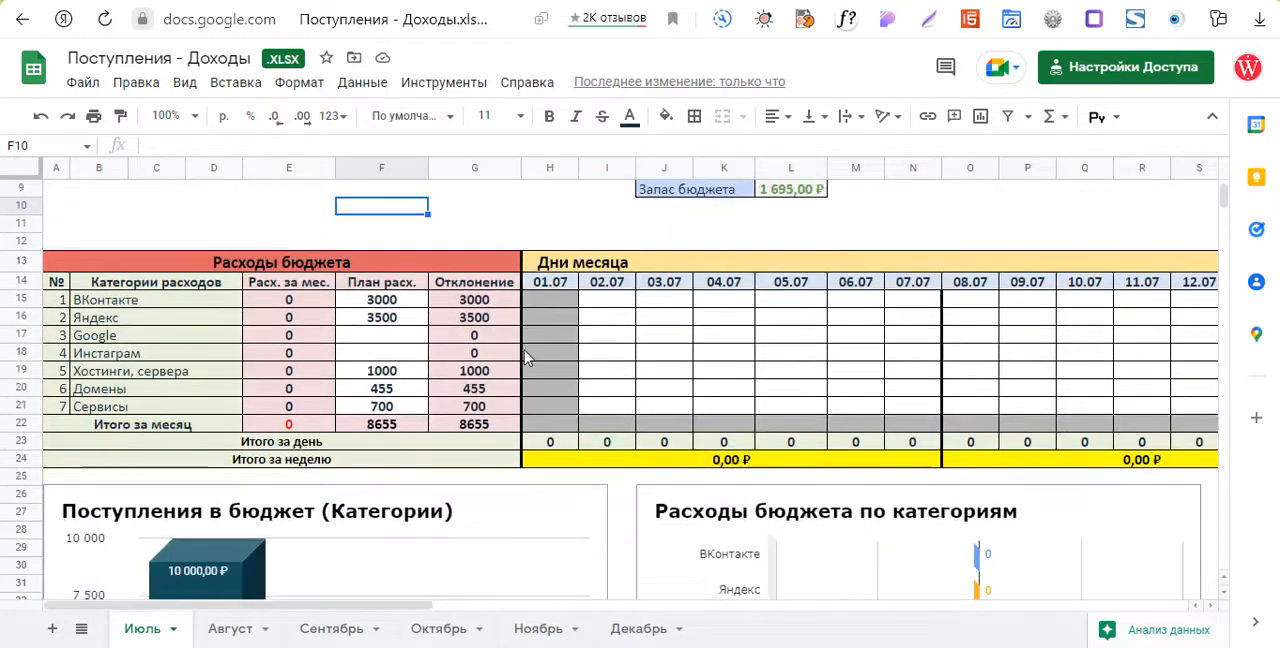
{"action": "scroll", "coordinate": [525, 360], "scroll_direction": "down", "scroll_amount": 10}
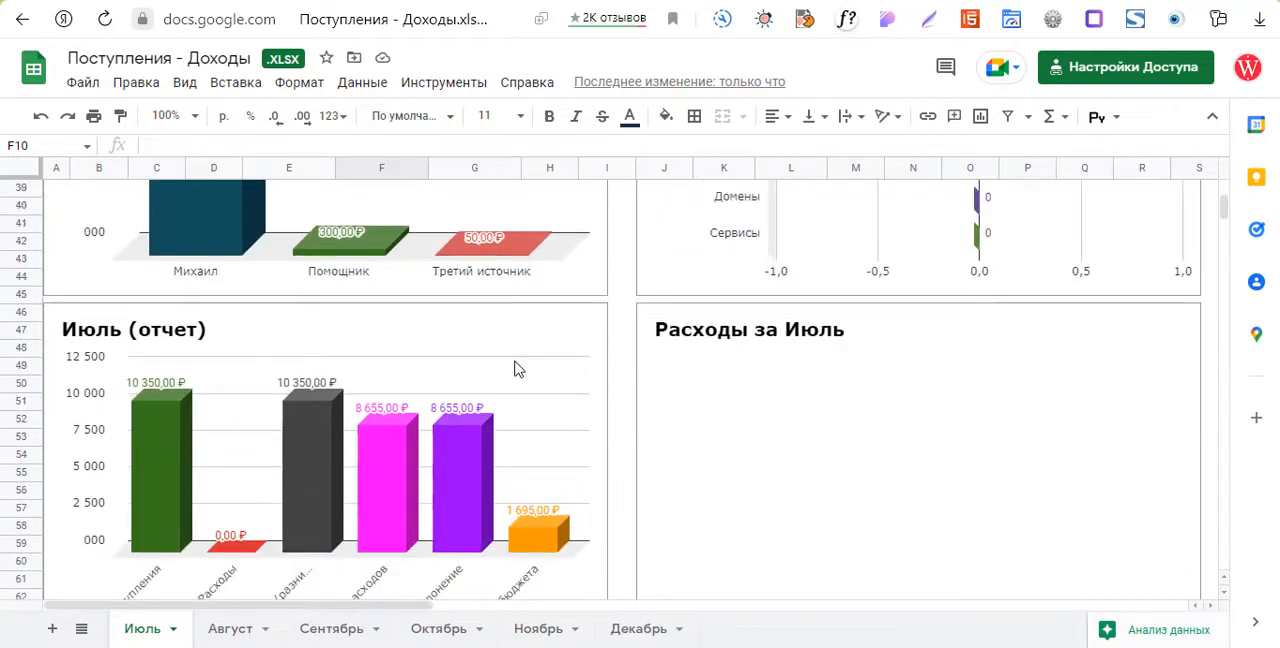
{"action": "scroll", "coordinate": [517, 369], "scroll_direction": "down", "scroll_amount": 2}
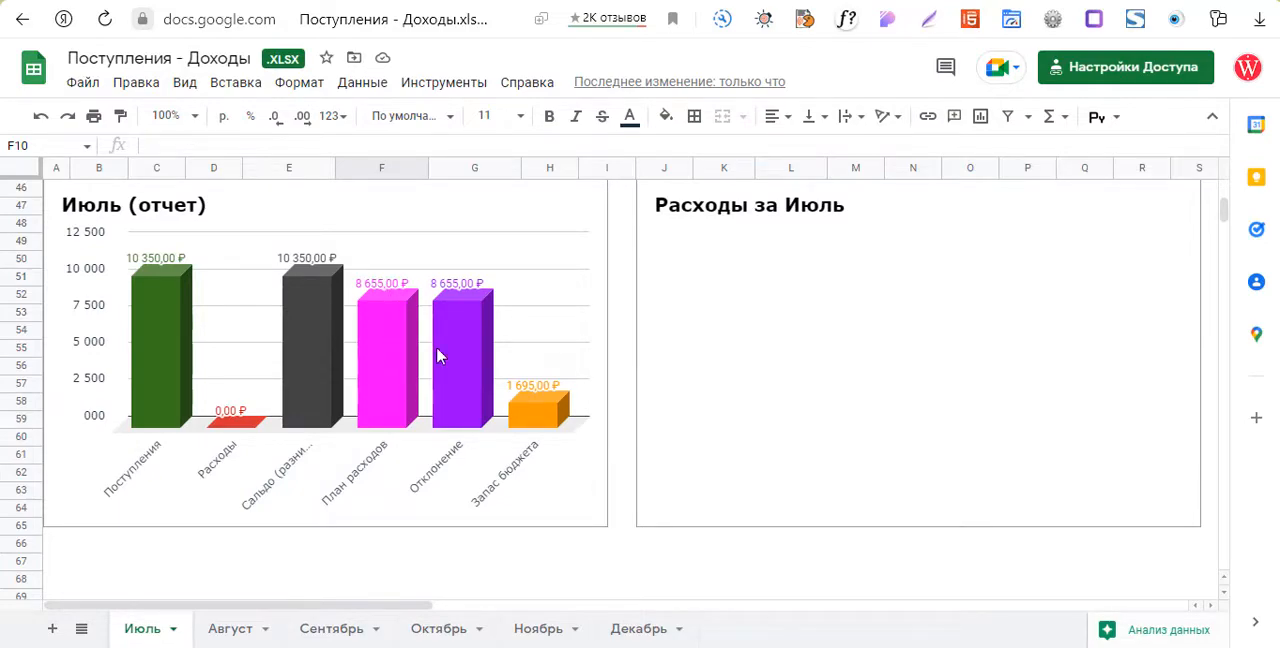
{"action": "scroll", "coordinate": [625, 379], "scroll_direction": "up", "scroll_amount": 7}
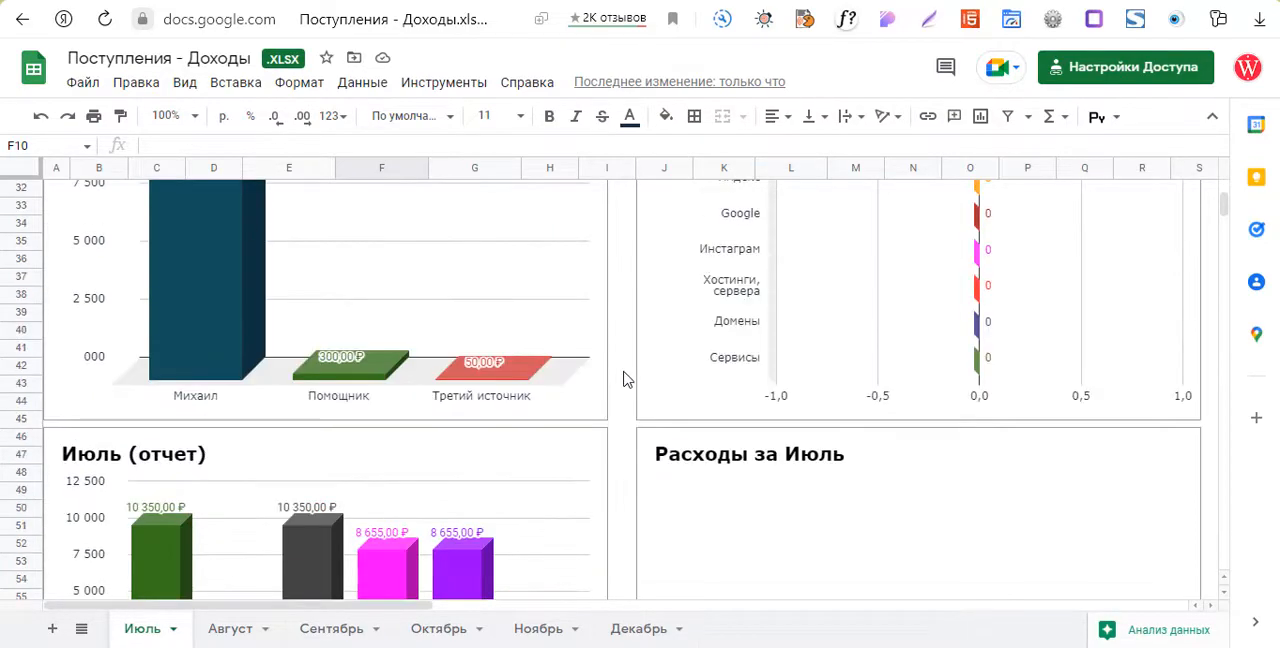
{"action": "scroll", "coordinate": [623, 379], "scroll_direction": "up", "scroll_amount": 6}
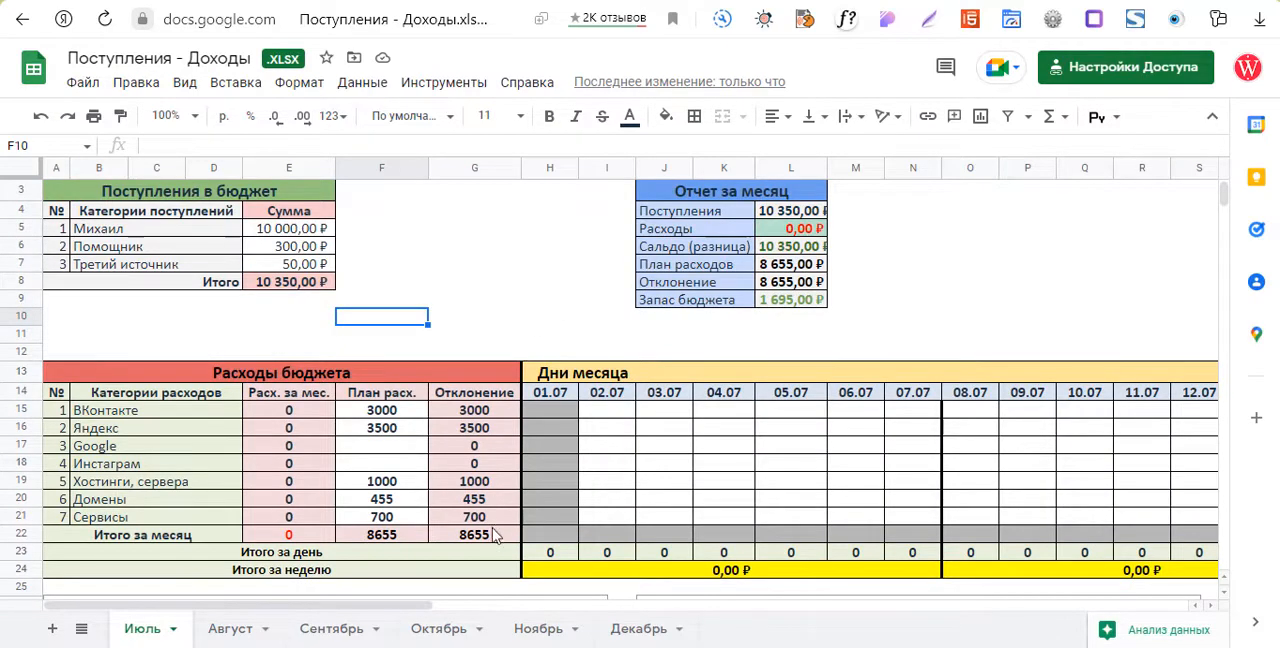
{"action": "scroll", "coordinate": [548, 442], "scroll_direction": "down", "scroll_amount": 6}
{"action": "scroll", "coordinate": [518, 328], "scroll_direction": "up", "scroll_amount": 4}
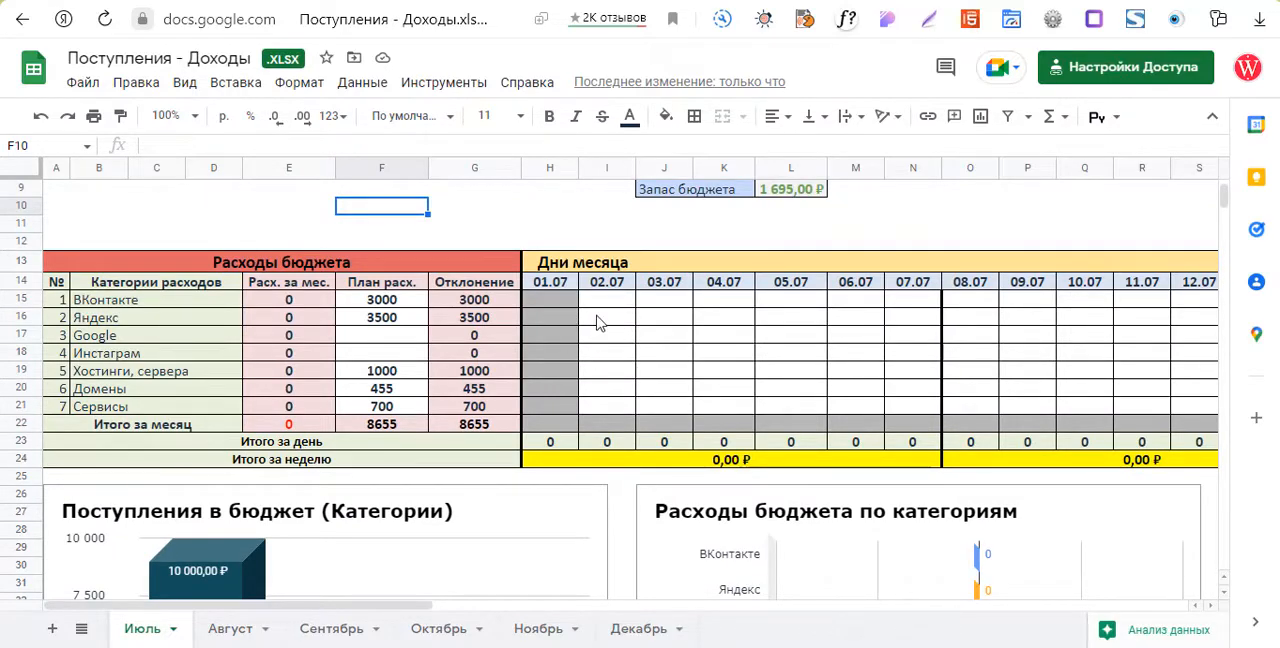
Record daily expenses of 500 for Яндекс on 01.07 and 1000 for ВКонтакте on 02.07.
{"action": "left_click", "coordinate": [555, 320]}
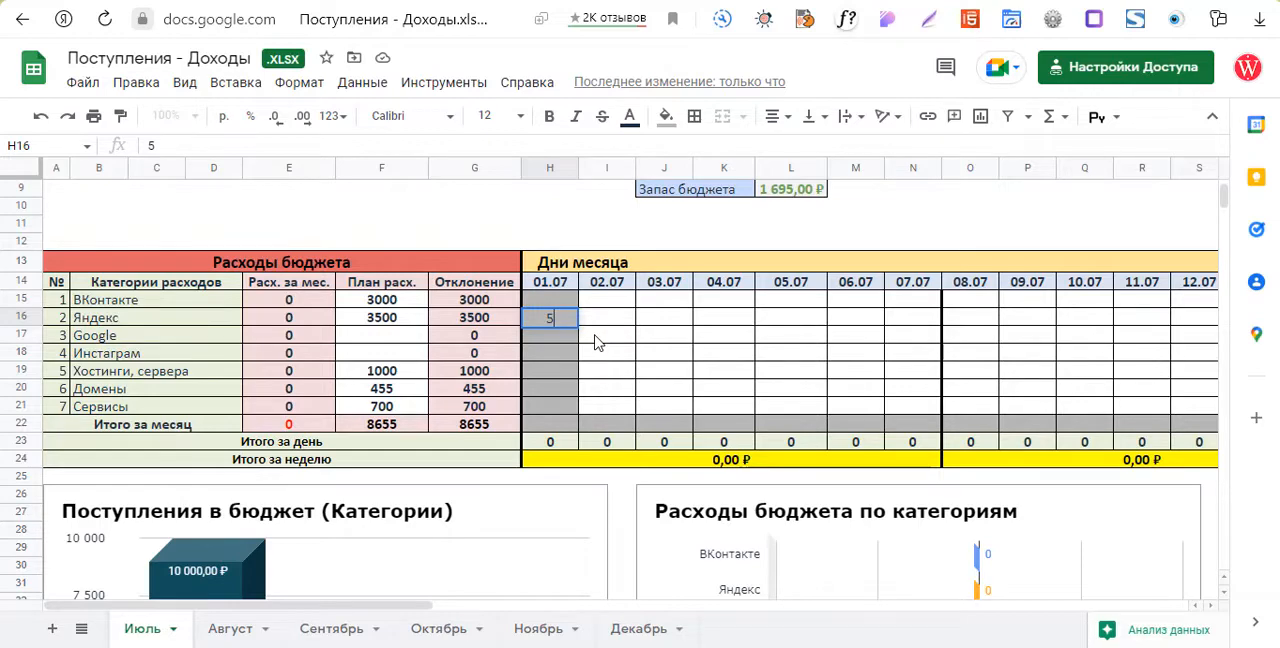
{"action": "type", "text": "500"}
{"action": "left_click", "coordinate": [730, 306]}
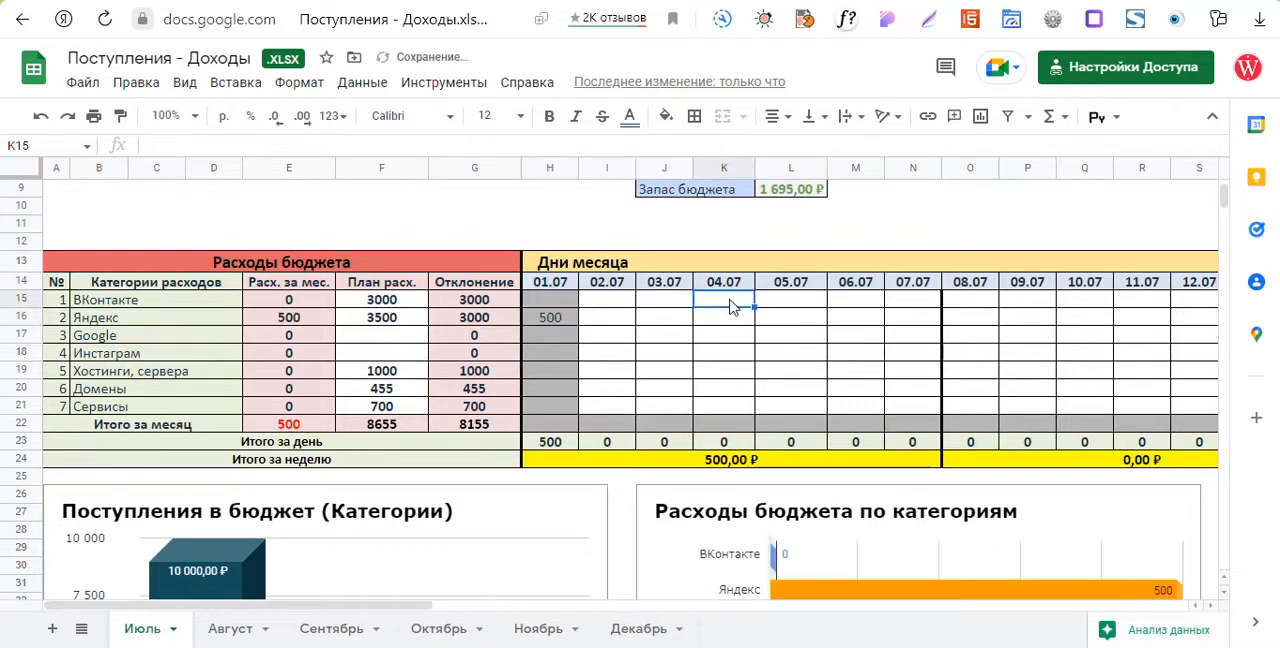
{"action": "double_click", "coordinate": [730, 306]}
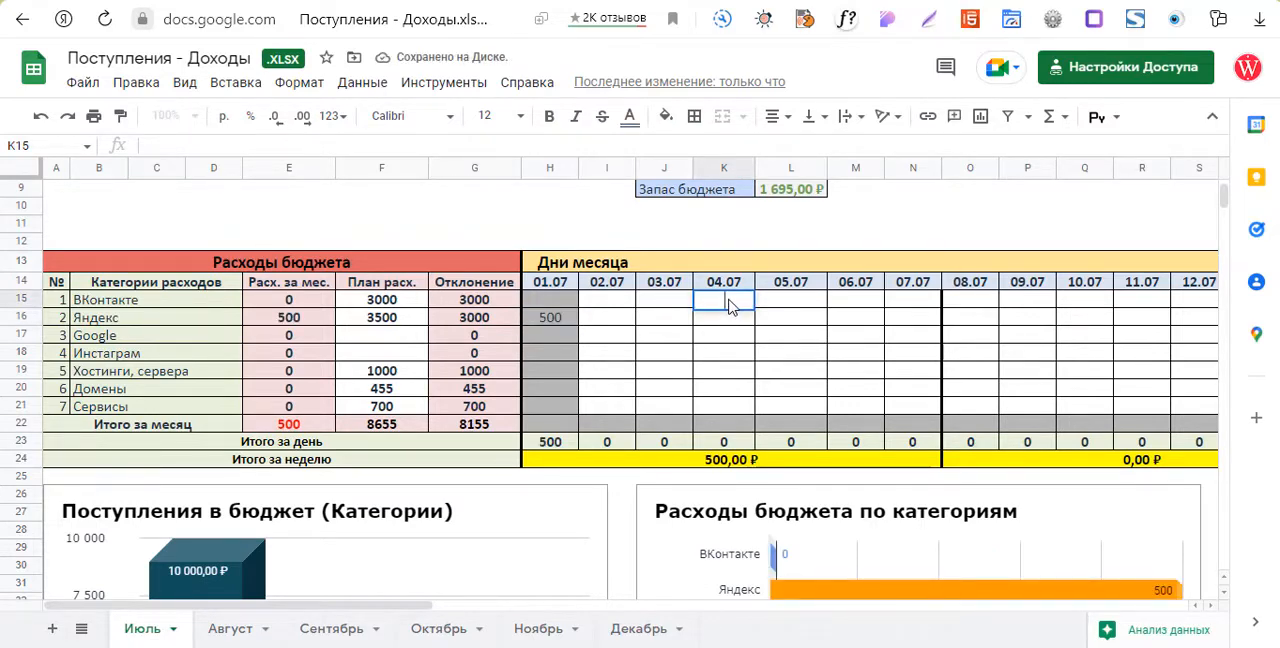
{"action": "left_click", "coordinate": [612, 304]}
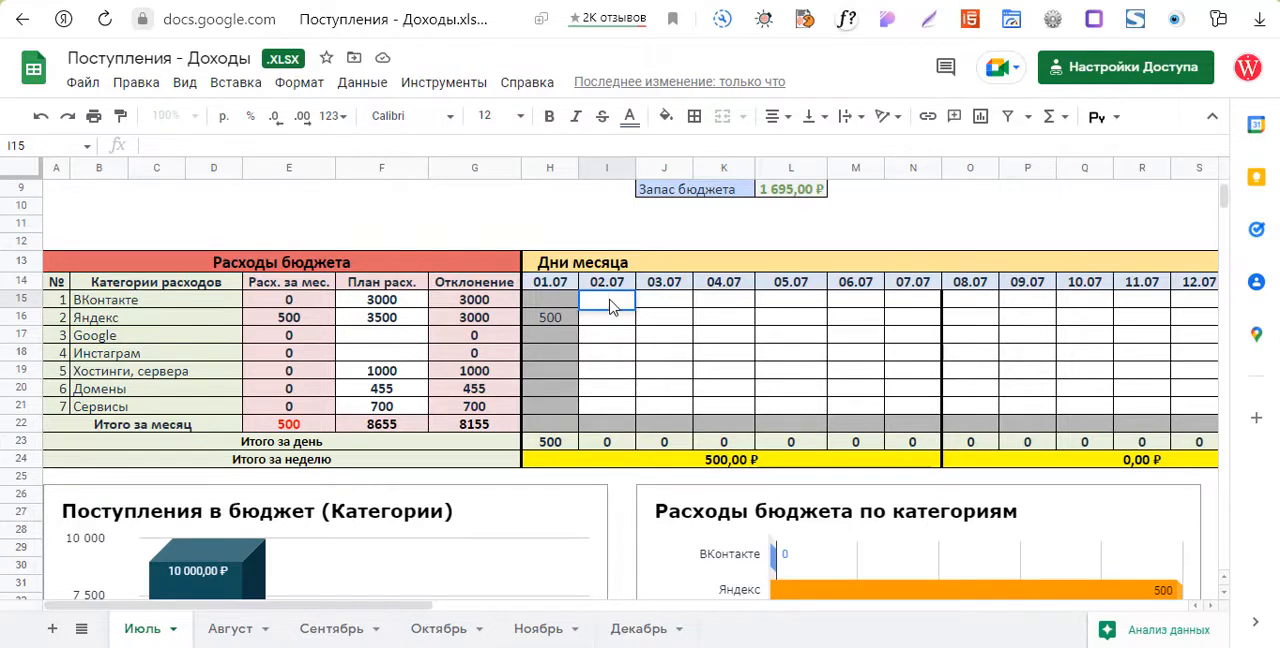
{"action": "type", "text": "1000"}
{"action": "left_click", "coordinate": [659, 376]}
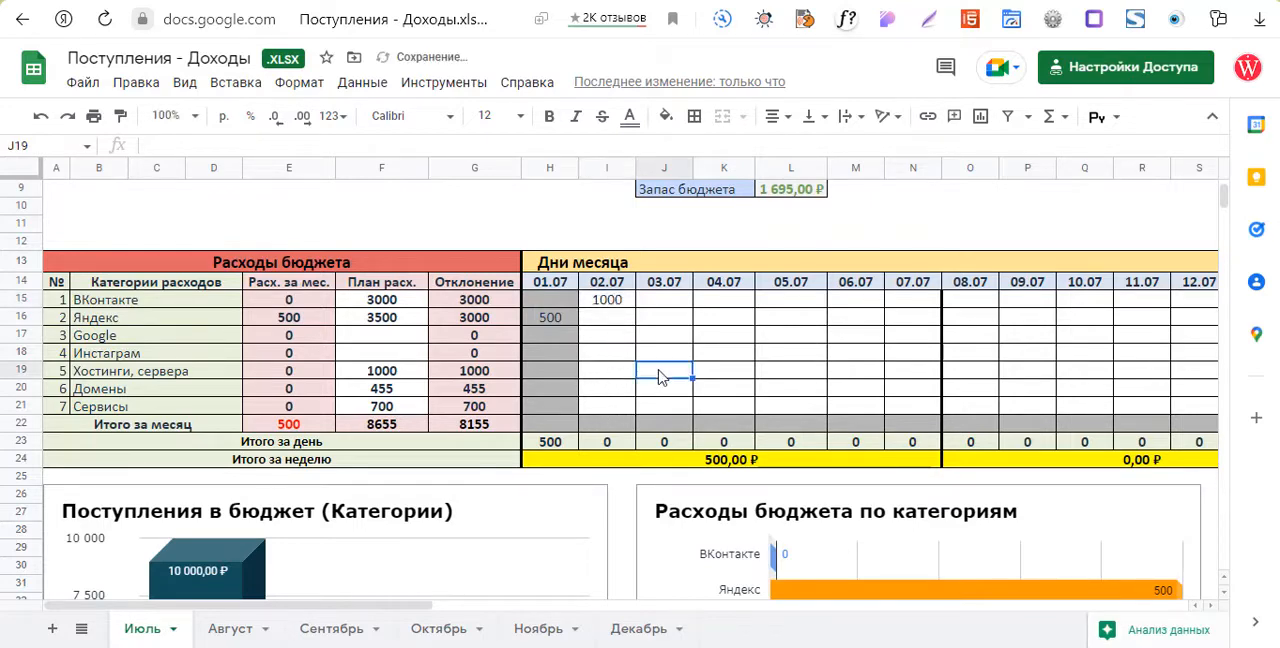
Record daily expenses of 450 for Хостинги, сервера on 02.07 and 300 for Домены on 04.07.
{"action": "left_click", "coordinate": [621, 376]}
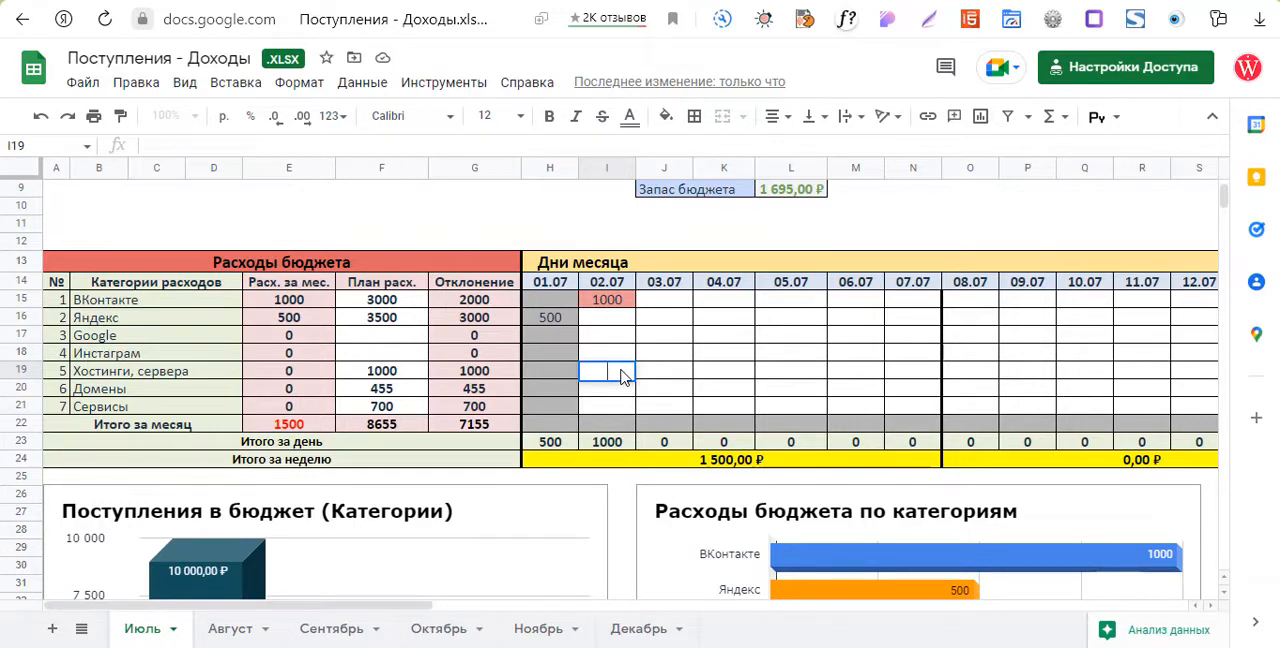
{"action": "type", "text": "0"}
{"action": "key", "text": "Return"}
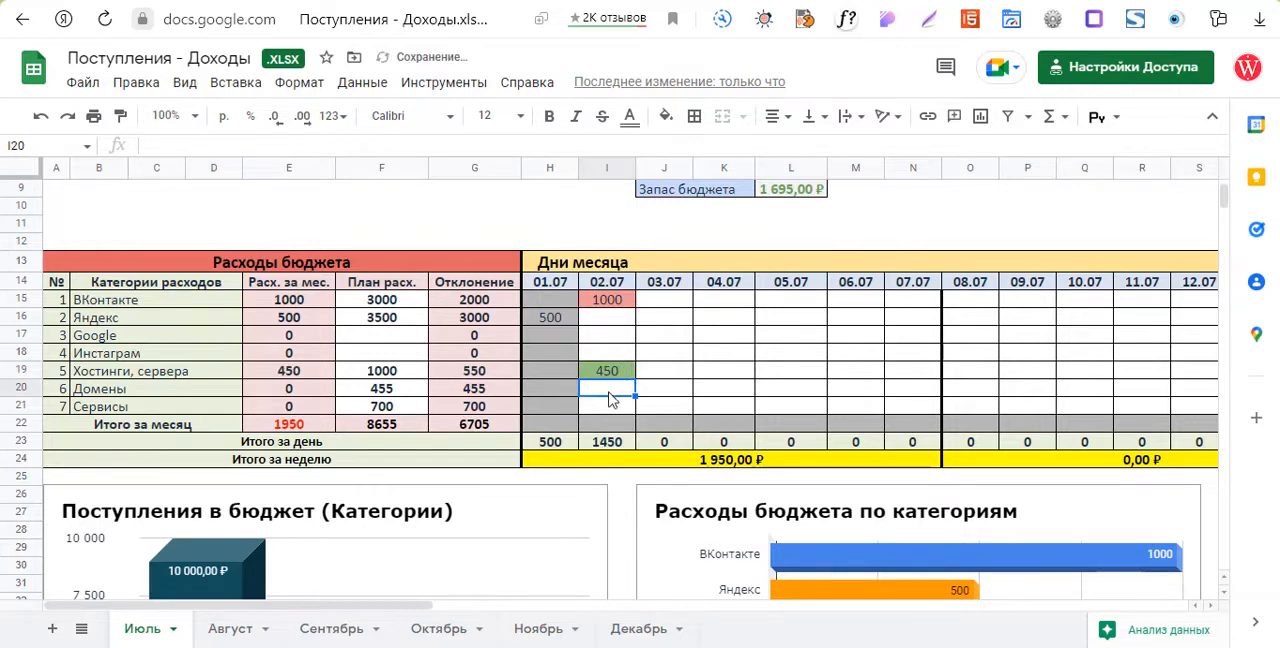
{"action": "left_click", "coordinate": [665, 398]}
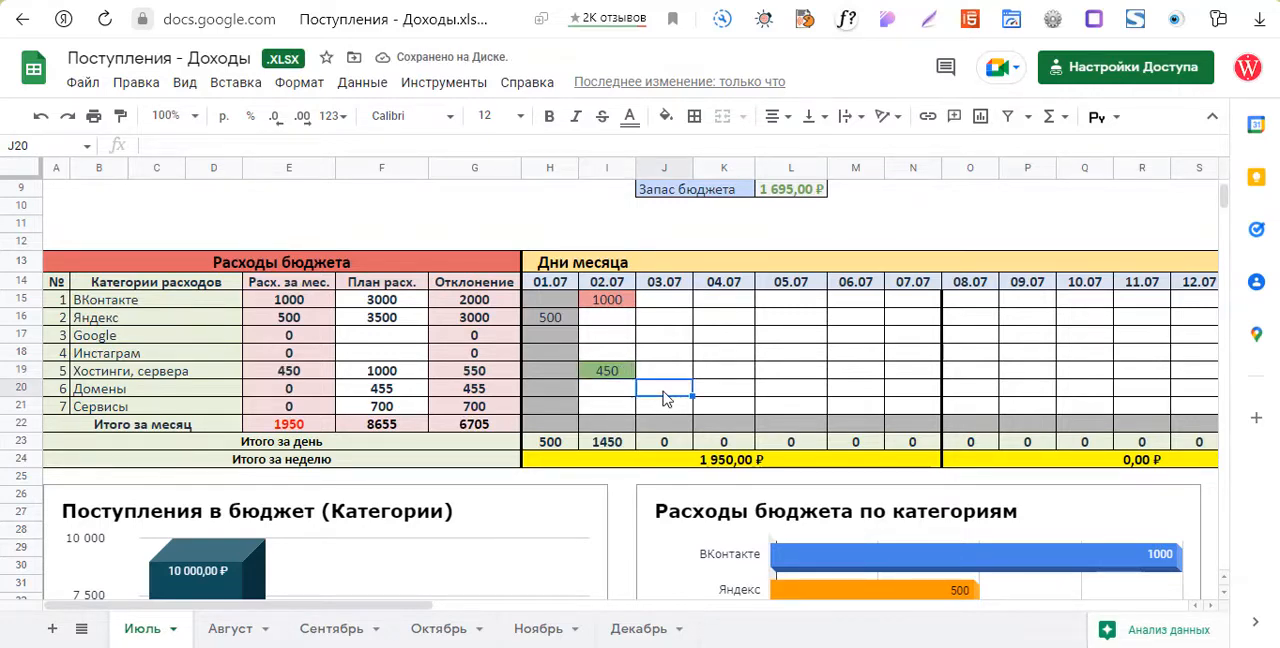
{"action": "left_click", "coordinate": [729, 398]}
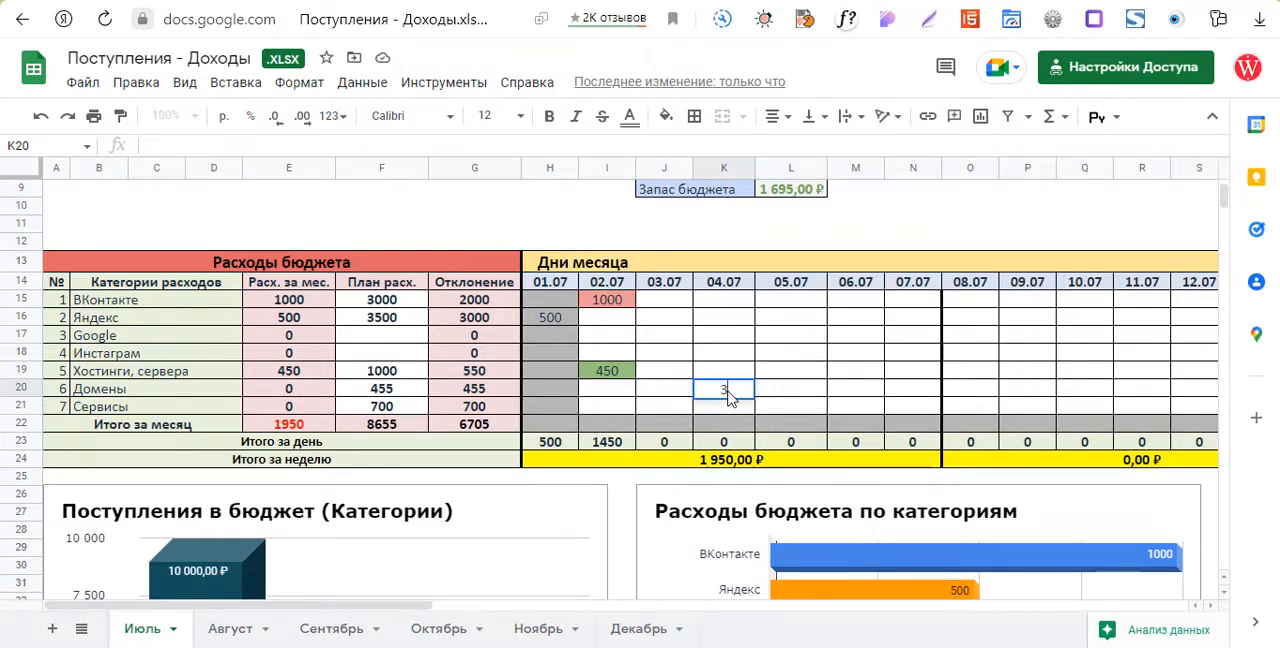
{"action": "type", "text": "00"}
{"action": "left_click", "coordinate": [783, 392]}
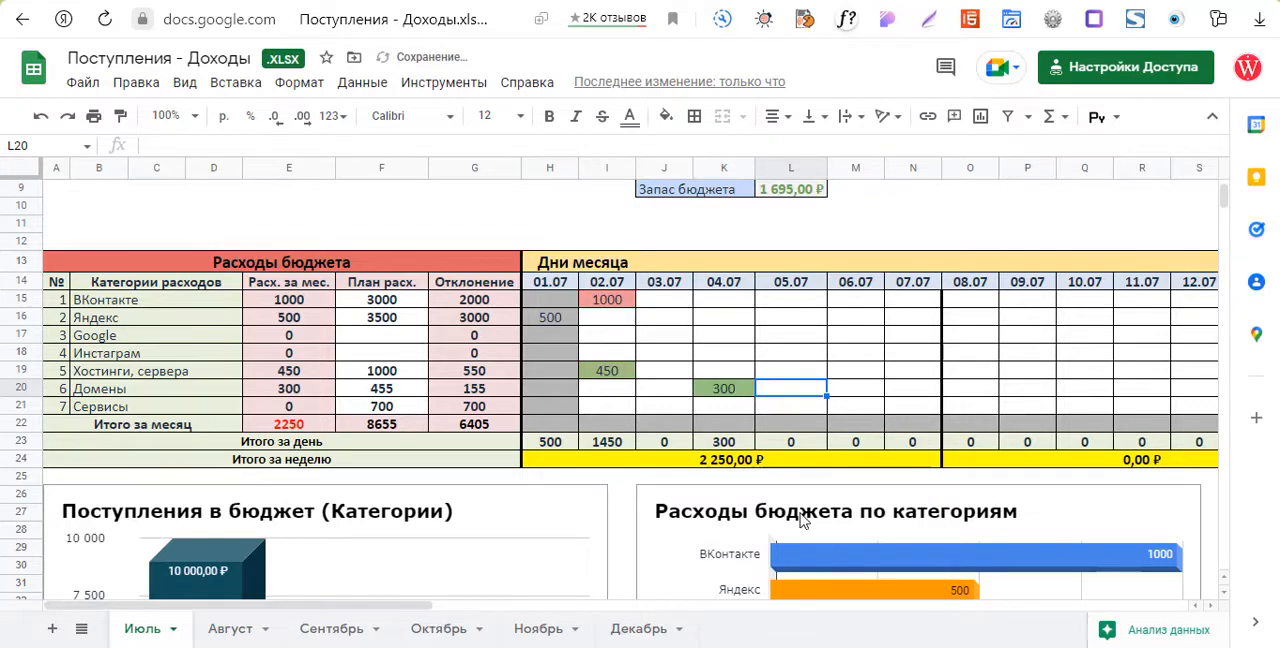
Record a daily expense of 200 for Сервисы on 12.07.
{"action": "left_click_drag", "start_coordinate": [346, 606], "coordinate": [555, 585]}
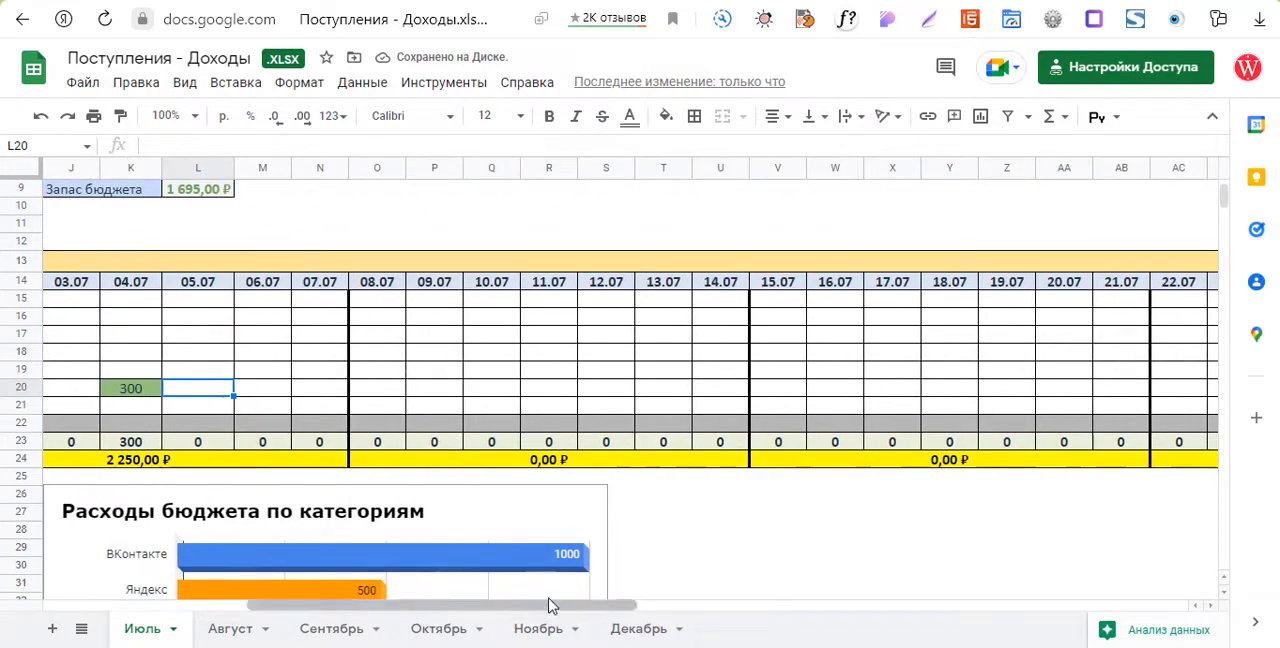
{"action": "left_click", "coordinate": [605, 410]}
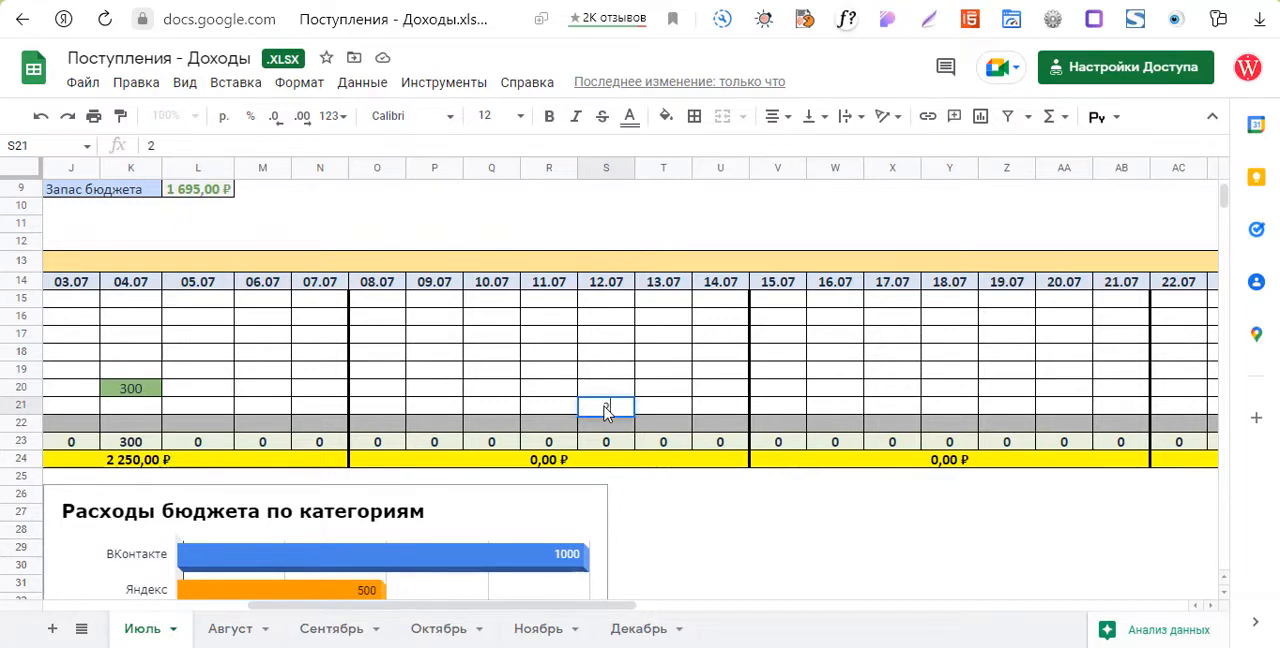
{"action": "type", "text": "200"}
{"action": "left_click", "coordinate": [605, 393]}
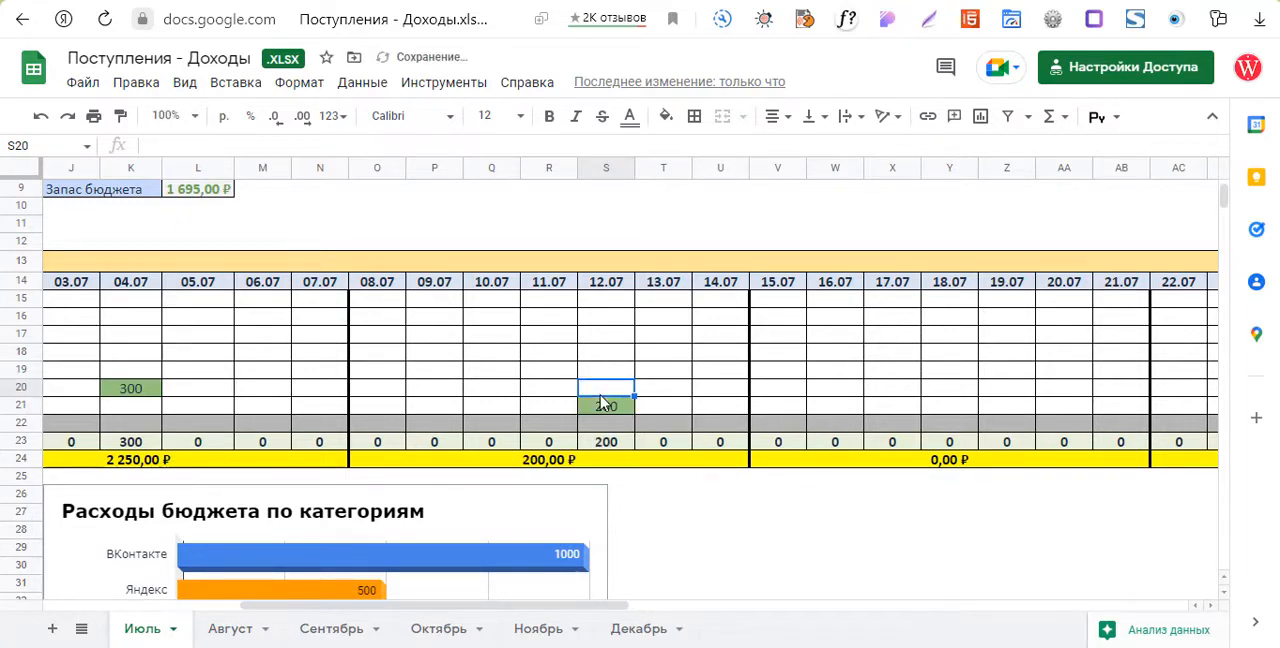
Examine the expense totals, the income and expense category charts, the July report chart and the July expenses pie chart.
{"action": "left_click_drag", "start_coordinate": [503, 610], "coordinate": [307, 613]}
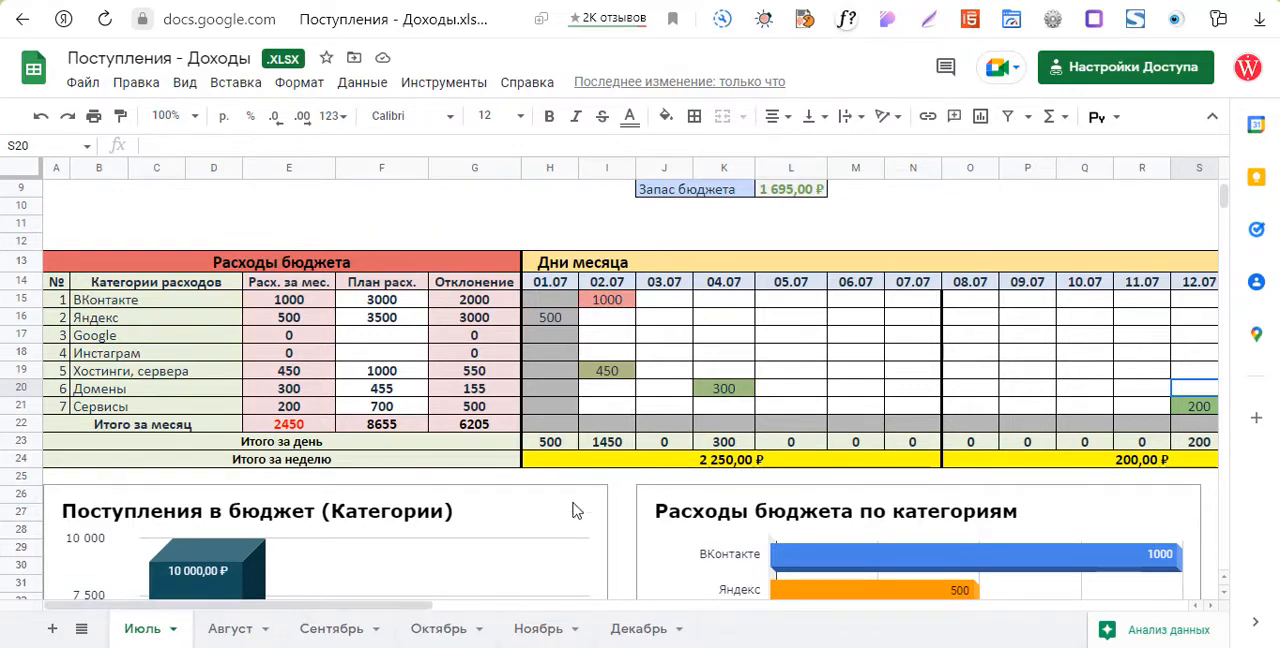
{"action": "scroll", "coordinate": [614, 457], "scroll_direction": "down", "scroll_amount": 2}
{"action": "scroll", "coordinate": [884, 431], "scroll_direction": "down", "scroll_amount": 3}
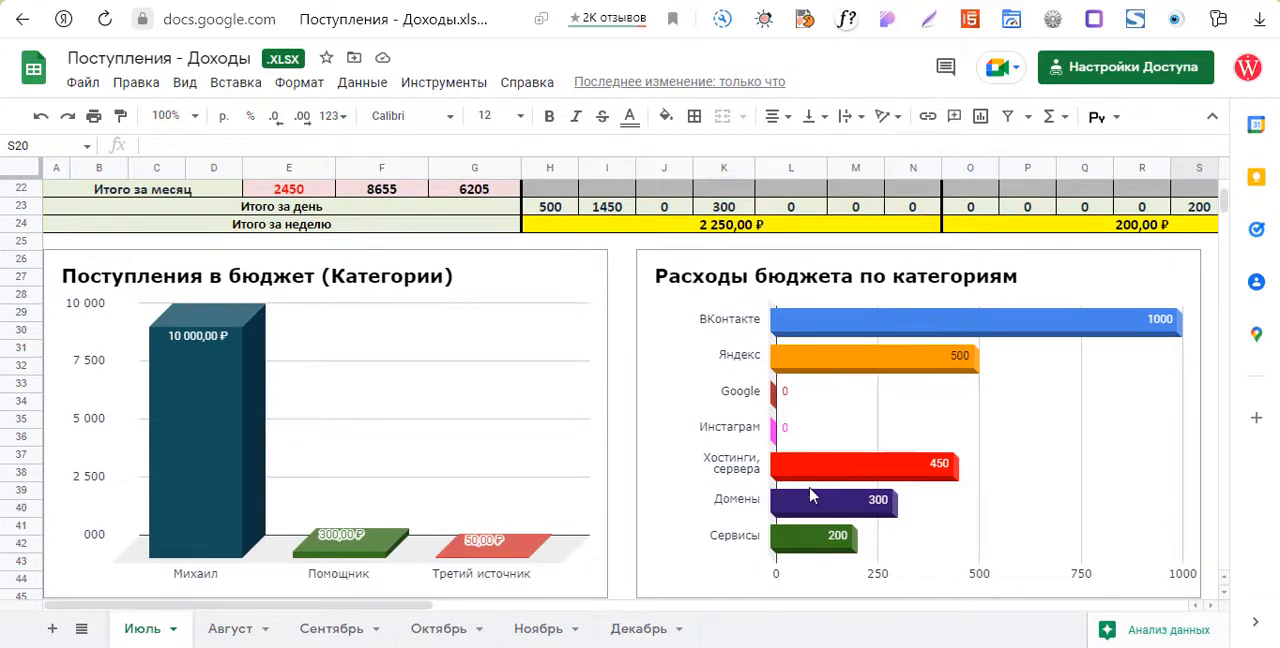
{"action": "scroll", "coordinate": [604, 426], "scroll_direction": "down", "scroll_amount": 1}
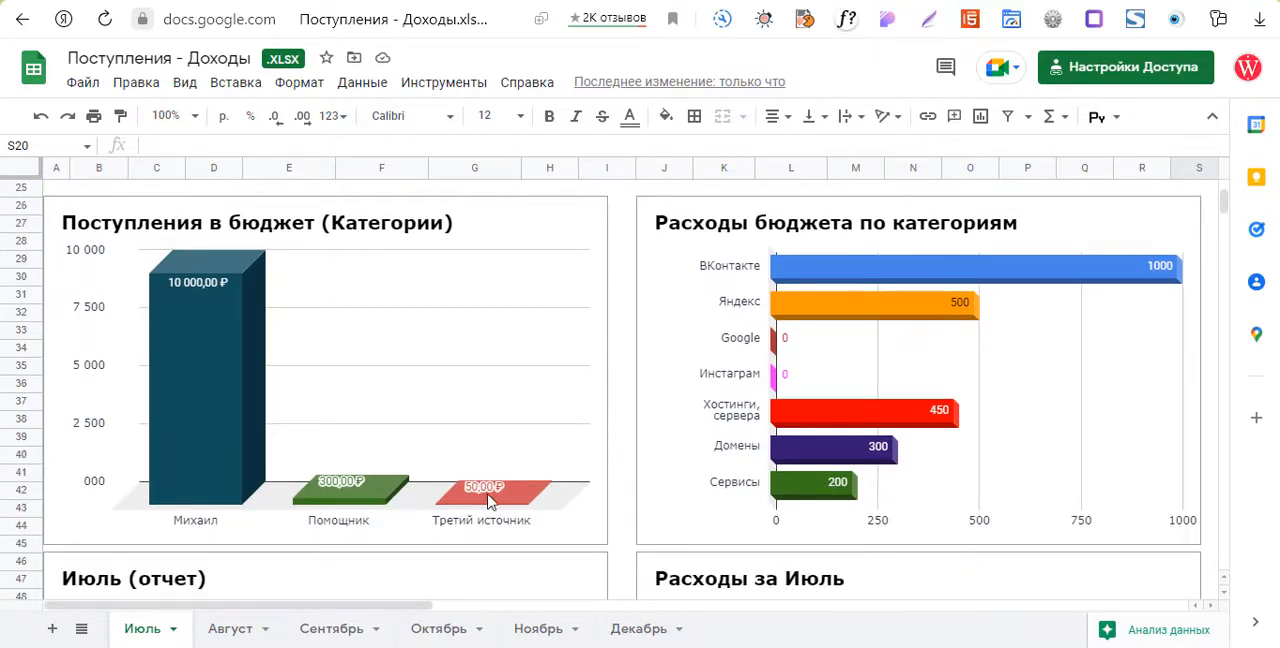
{"action": "scroll", "coordinate": [625, 445], "scroll_direction": "down", "scroll_amount": 7}
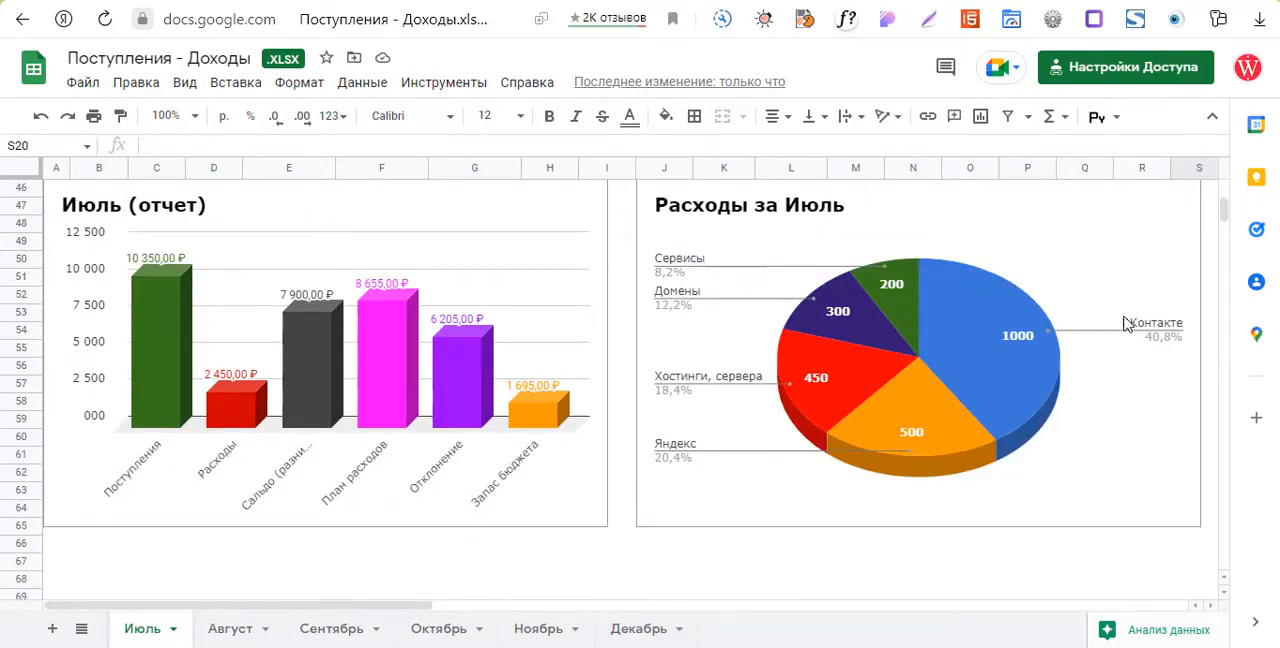
{"action": "scroll", "coordinate": [572, 530], "scroll_direction": "up", "scroll_amount": 10}
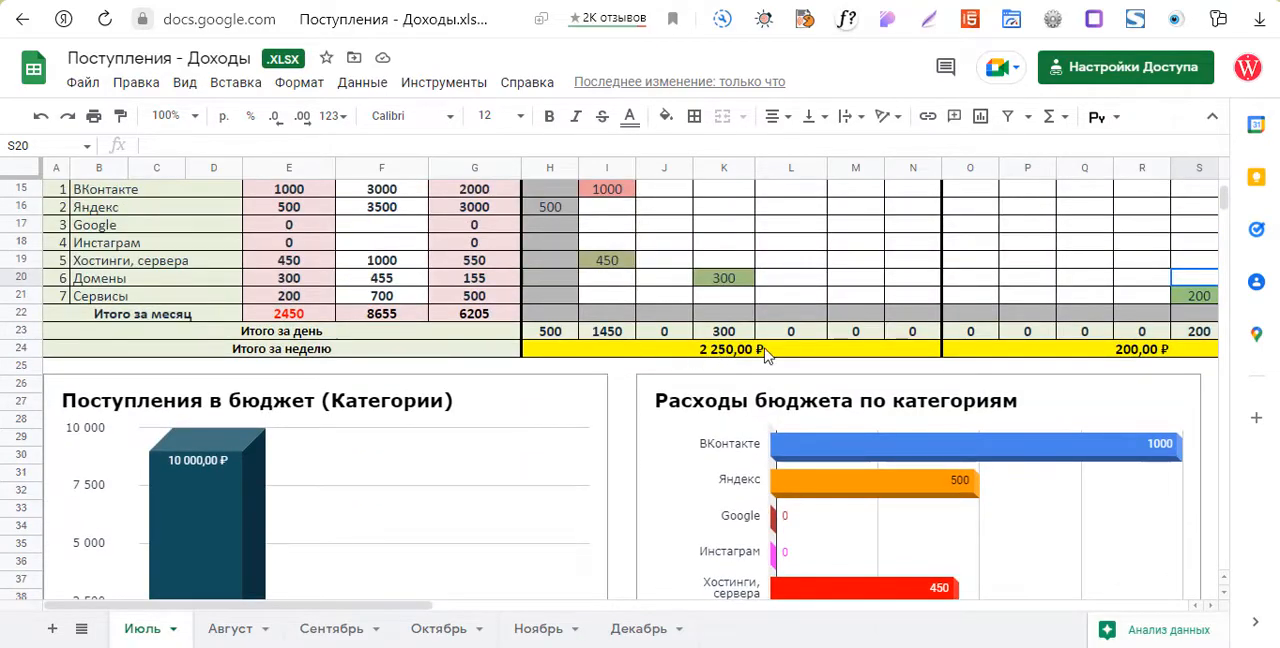
{"action": "scroll", "coordinate": [632, 295], "scroll_direction": "up", "scroll_amount": 2}
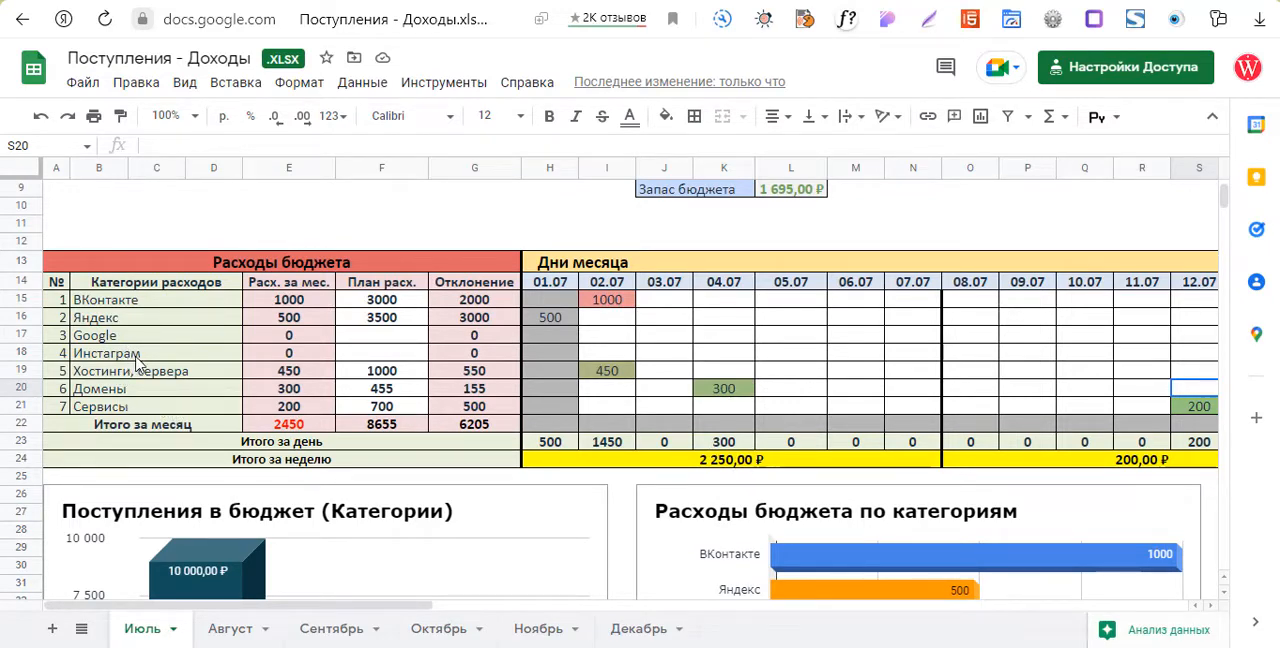
Rename the fourth expense category, Инстаграм, to Одноклассники.
{"action": "double_click", "coordinate": [141, 355]}
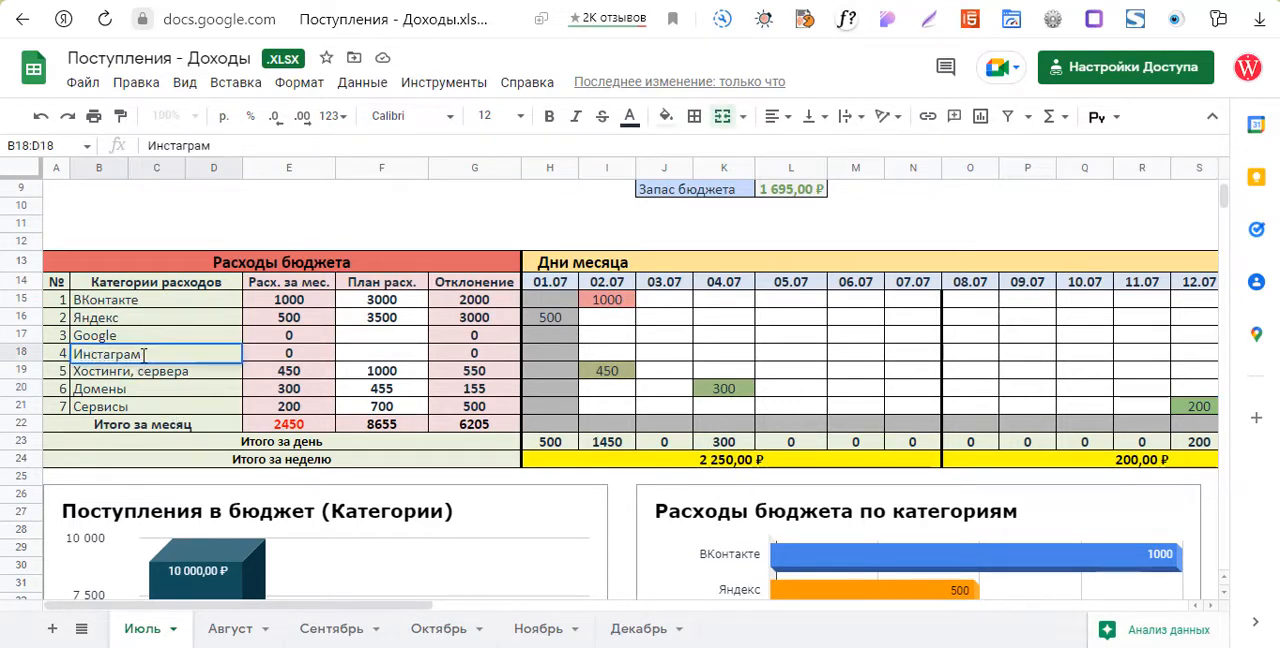
{"action": "left_click_drag", "start_coordinate": [143, 355], "coordinate": [74, 355]}
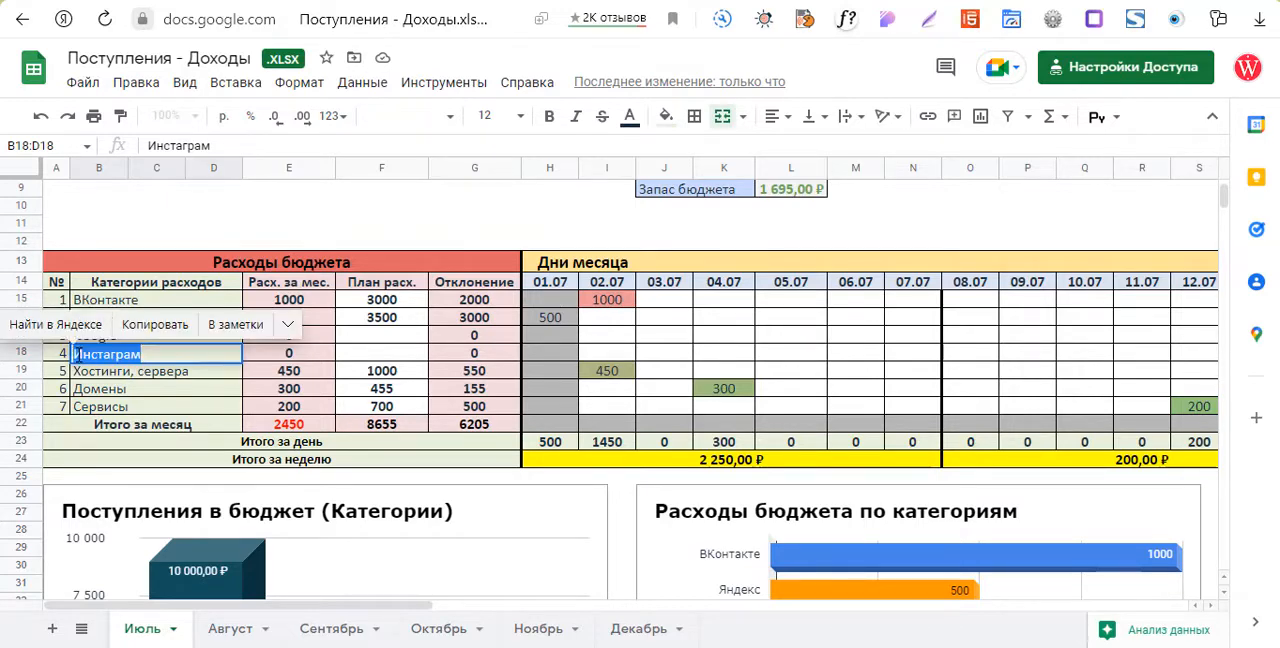
{"action": "type", "text": "Одноклассники"}
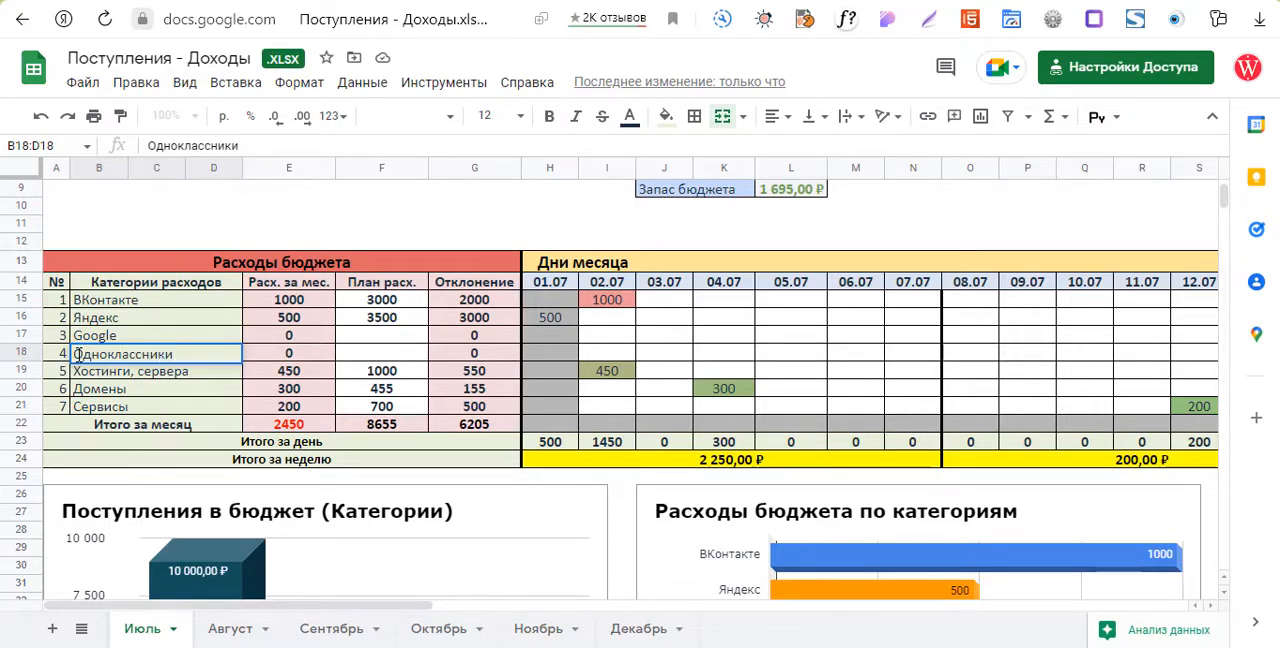
{"action": "left_click", "coordinate": [388, 356]}
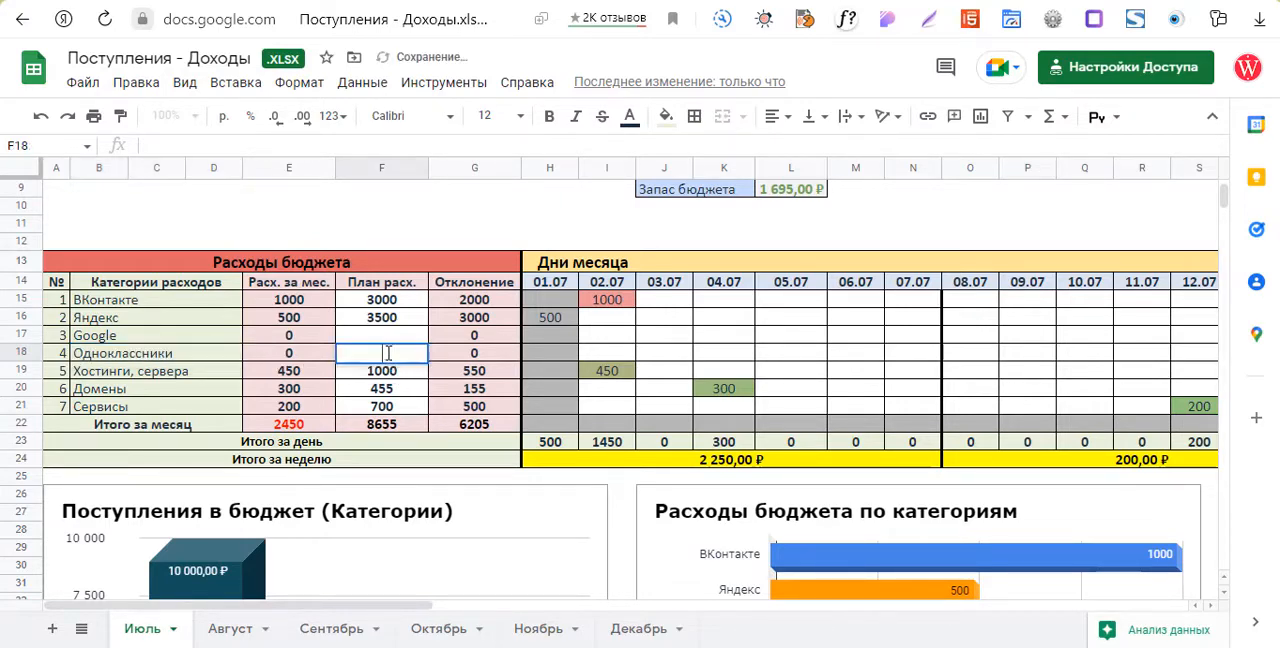
Set the planned expense for the Одноклассники category to 1500.
{"action": "type", "text": "1500"}
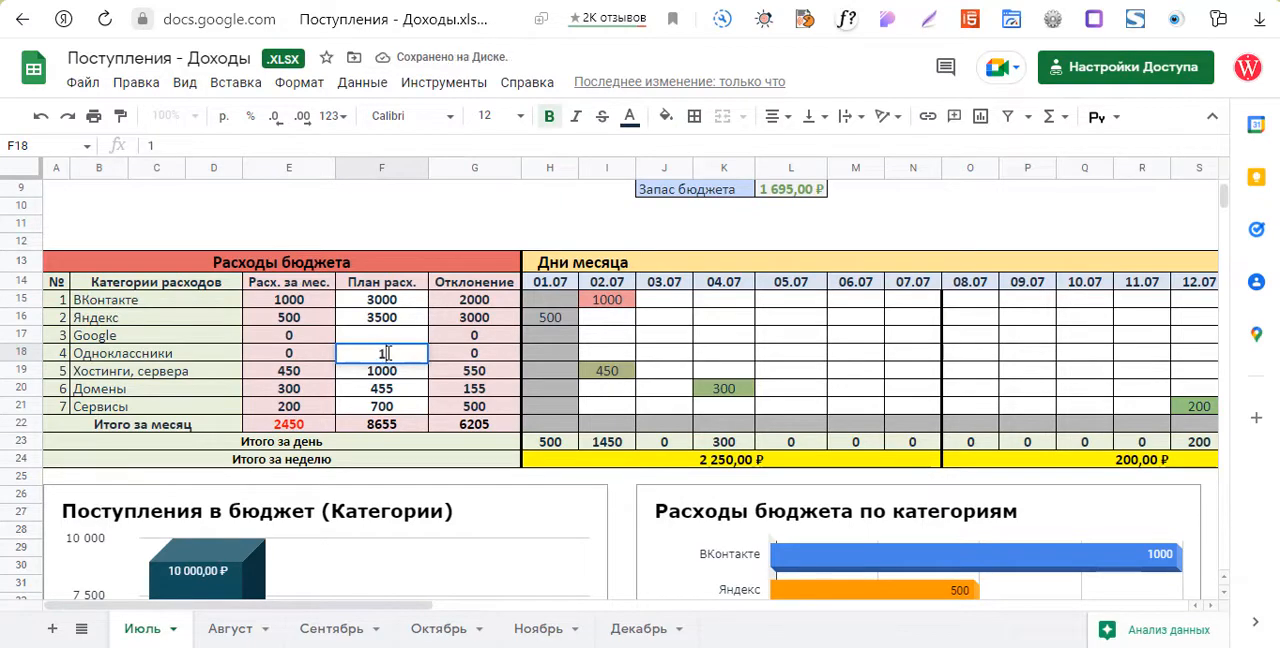
{"action": "left_click", "coordinate": [450, 226]}
{"action": "scroll", "coordinate": [520, 316], "scroll_direction": "up", "scroll_amount": 3}
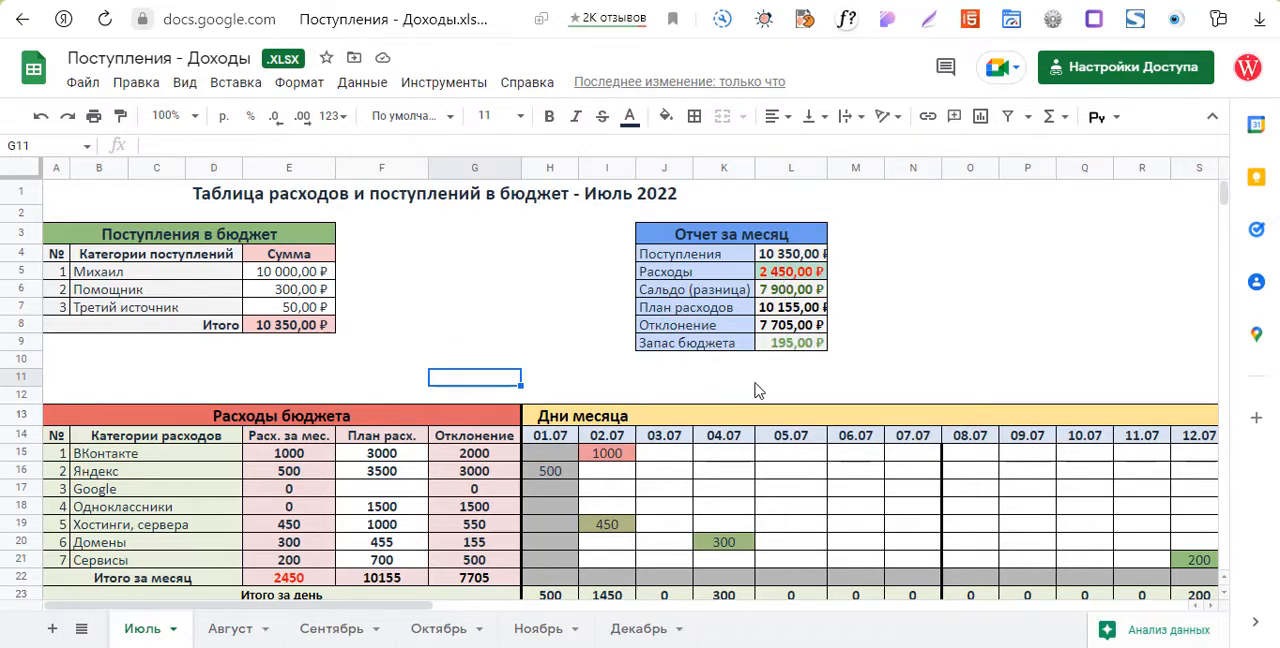
Change the planned expense for the Хостинги, сервера category to 1195.
{"action": "scroll", "coordinate": [755, 390], "scroll_direction": "down", "scroll_amount": 1}
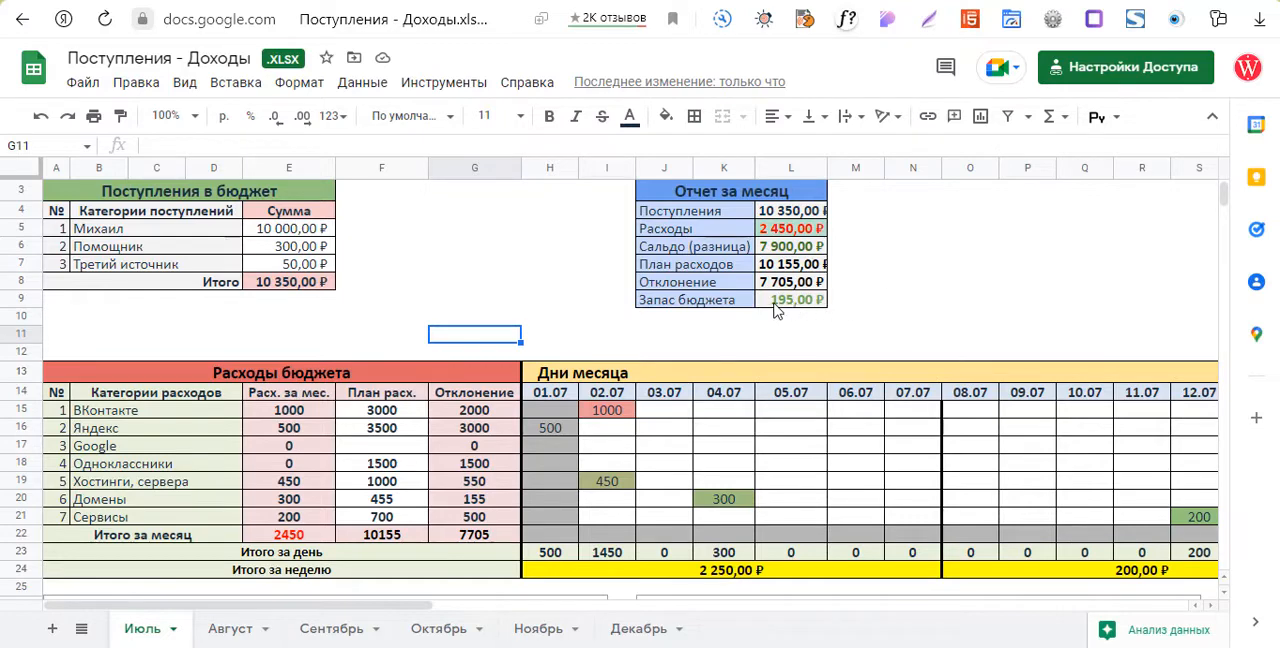
{"action": "double_click", "coordinate": [386, 484]}
{"action": "left_click_drag", "start_coordinate": [398, 482], "coordinate": [375, 482]}
{"action": "type", "text": "195"}
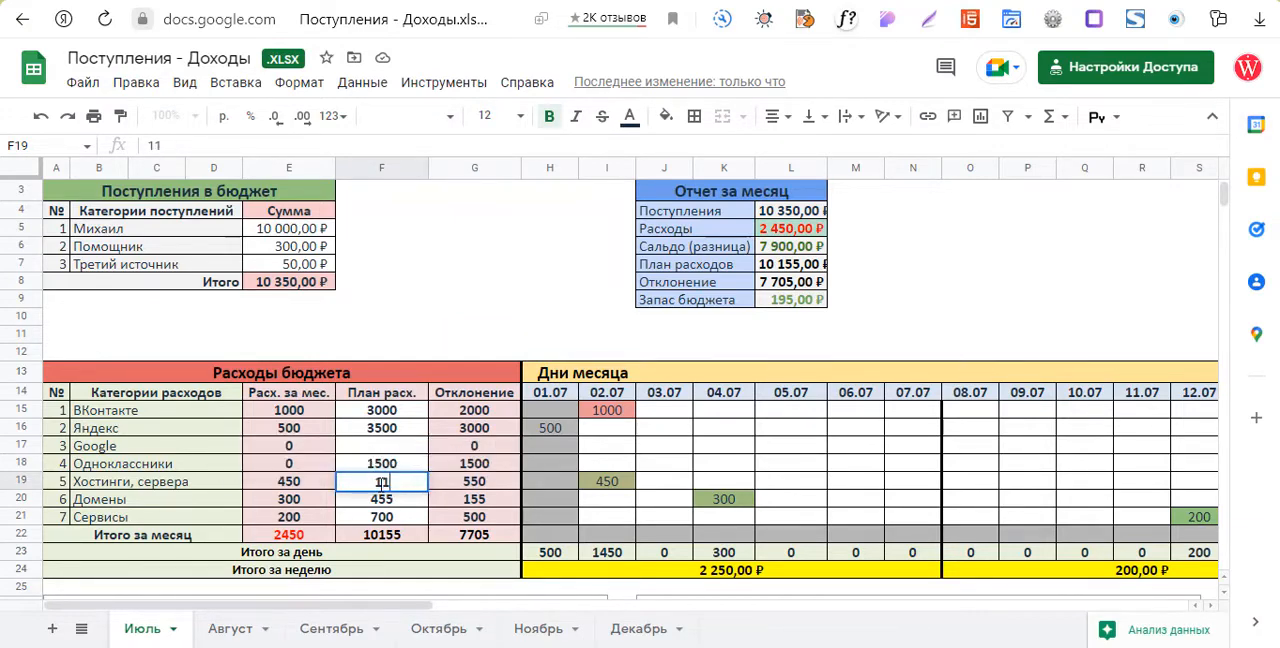
{"action": "left_click", "coordinate": [472, 318]}
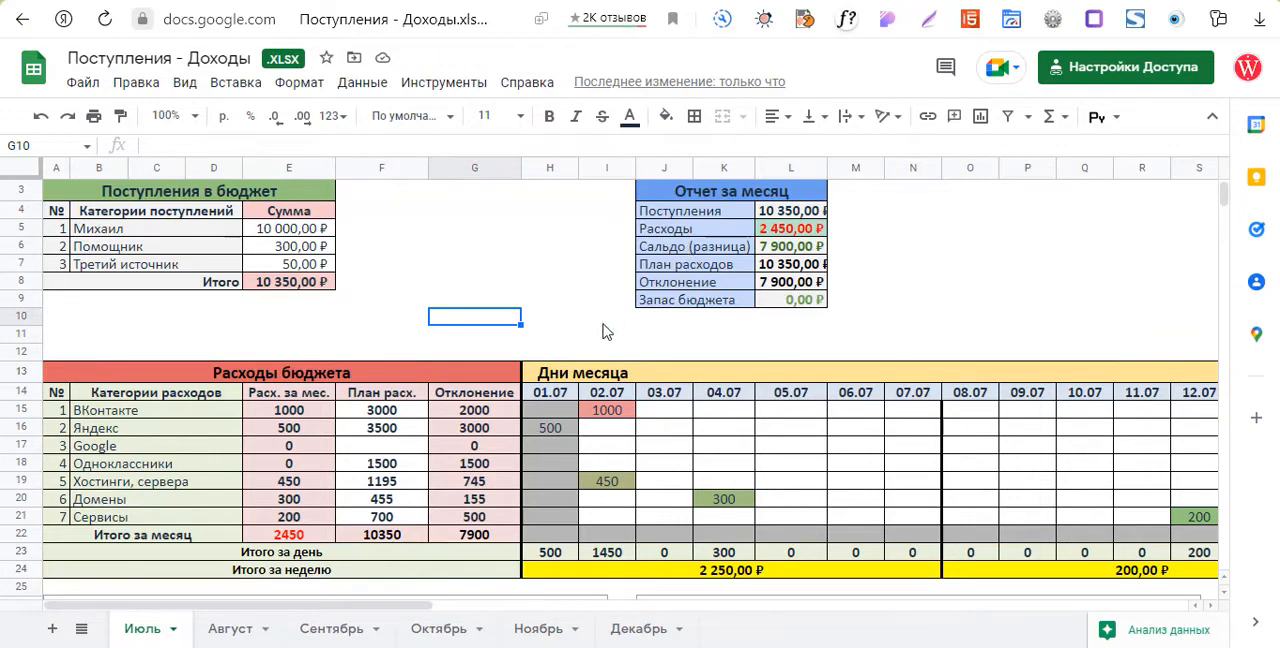
Record a daily expense of 5000 for Одноклассники on 05.07.
{"action": "scroll", "coordinate": [540, 345], "scroll_direction": "down", "scroll_amount": 2}
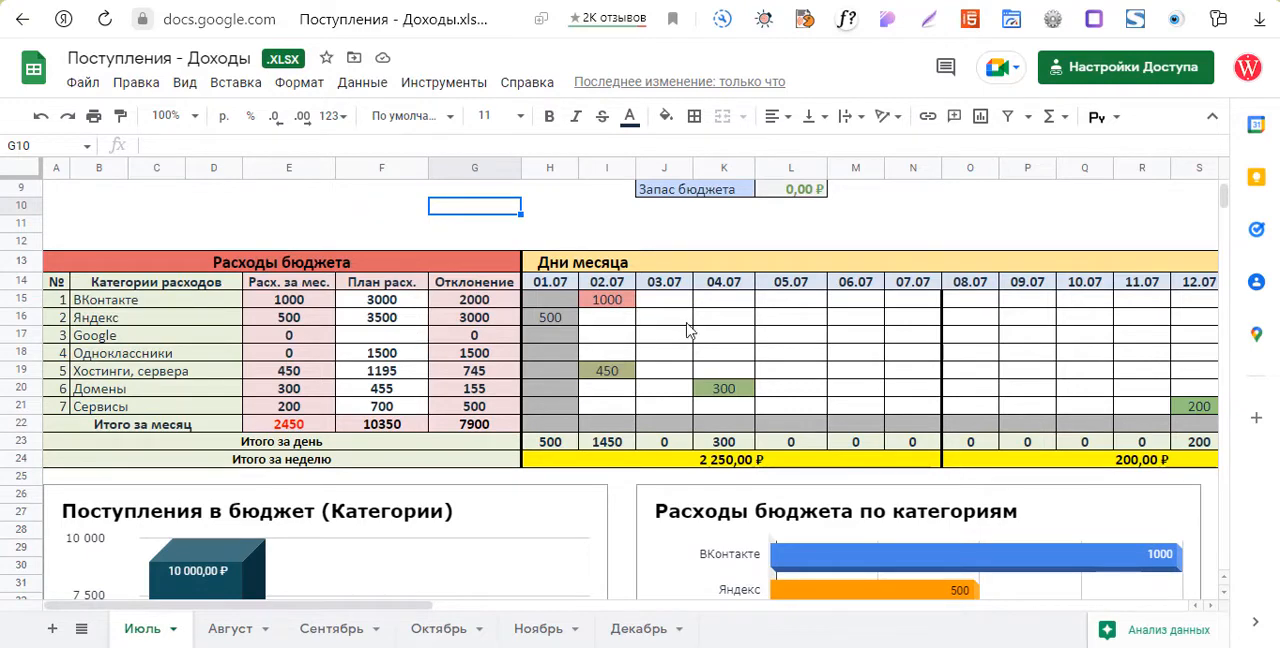
{"action": "left_click", "coordinate": [774, 350]}
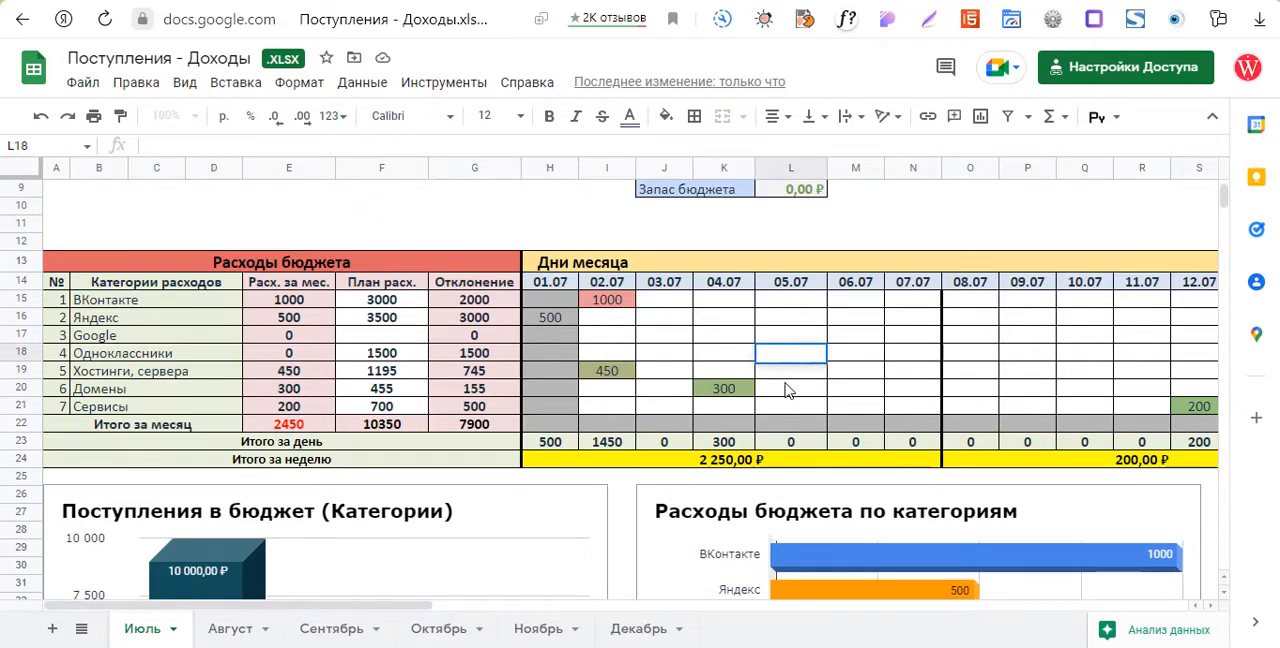
{"action": "type", "text": "5000"}
{"action": "key", "text": "Return"}
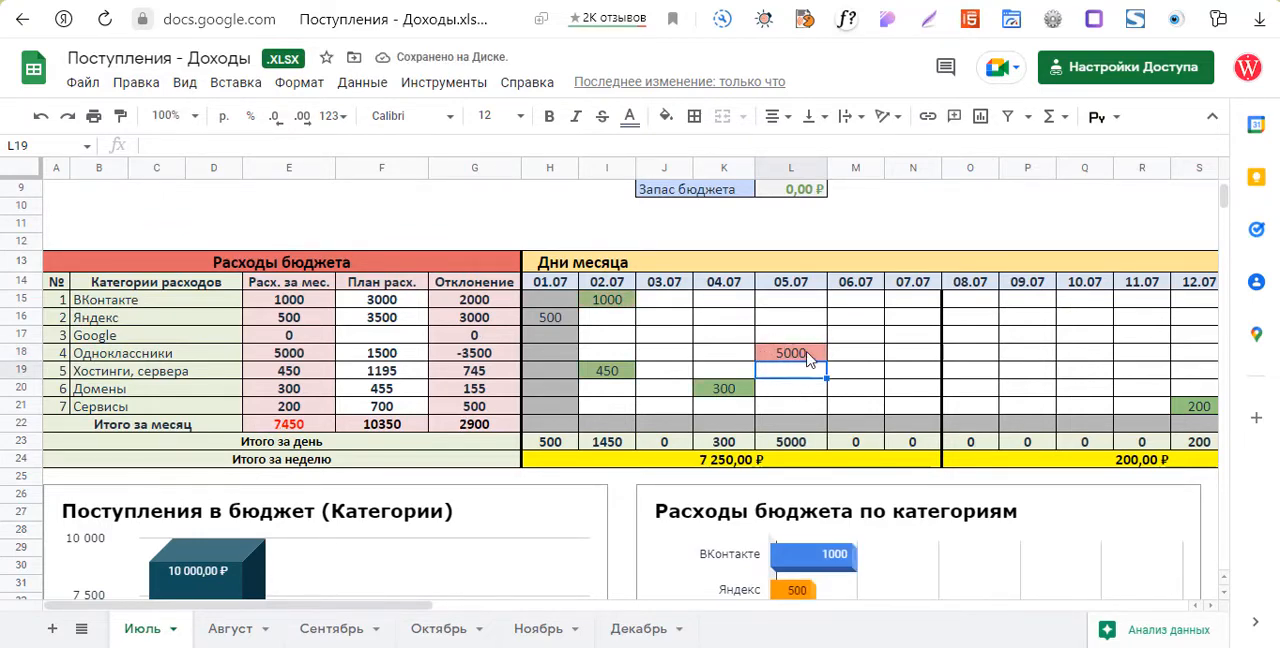
Examine the expense totals, the expense category chart, the July report chart and the July expenses pie chart with the new Одноклассники expense included.
{"action": "scroll", "coordinate": [500, 245], "scroll_direction": "down", "scroll_amount": 2}
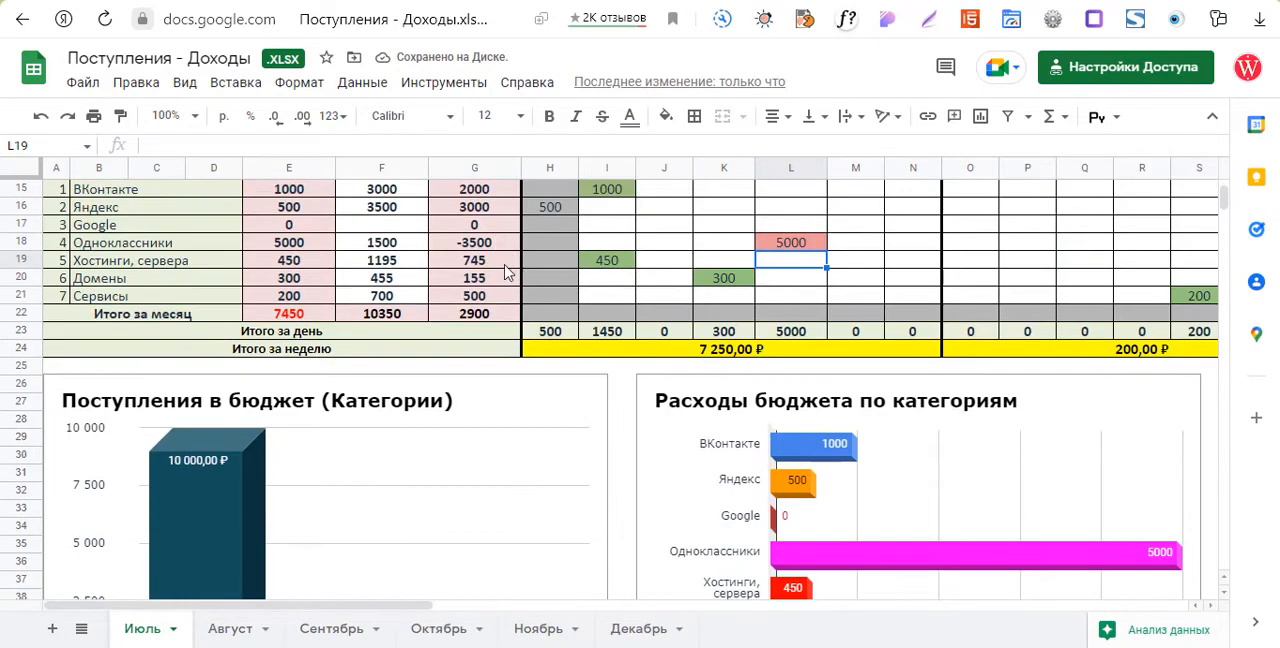
{"action": "scroll", "coordinate": [505, 272], "scroll_direction": "down", "scroll_amount": 4}
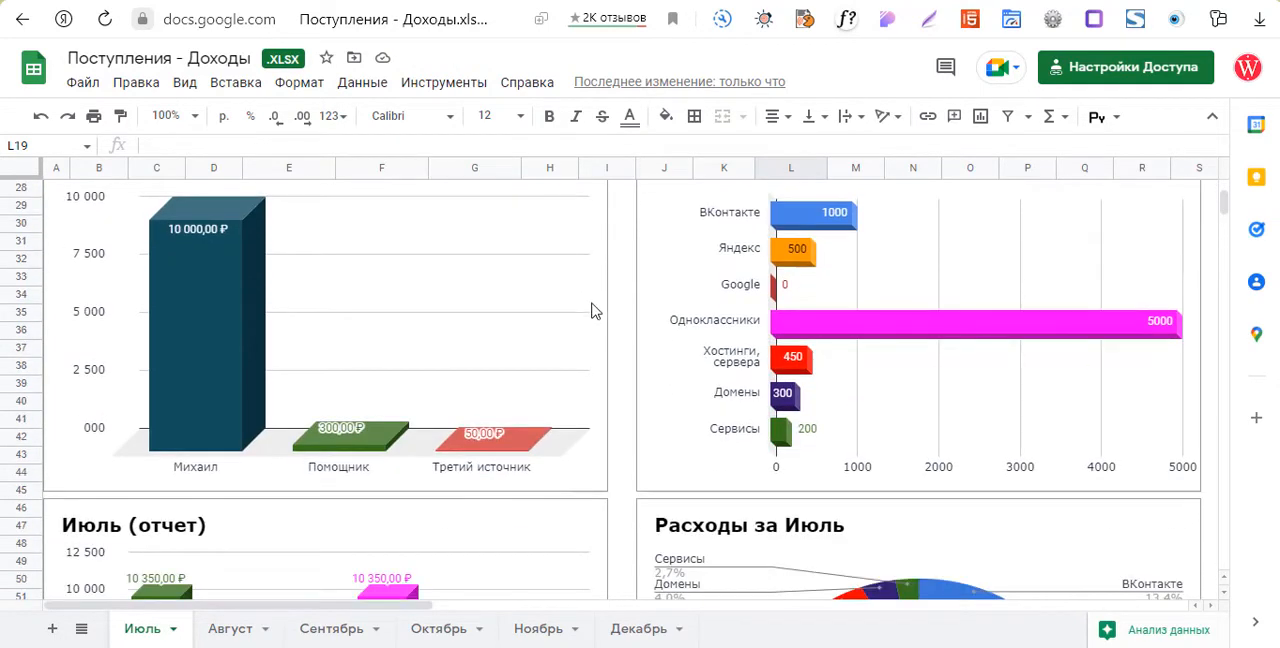
{"action": "scroll", "coordinate": [609, 355], "scroll_direction": "down", "scroll_amount": 2}
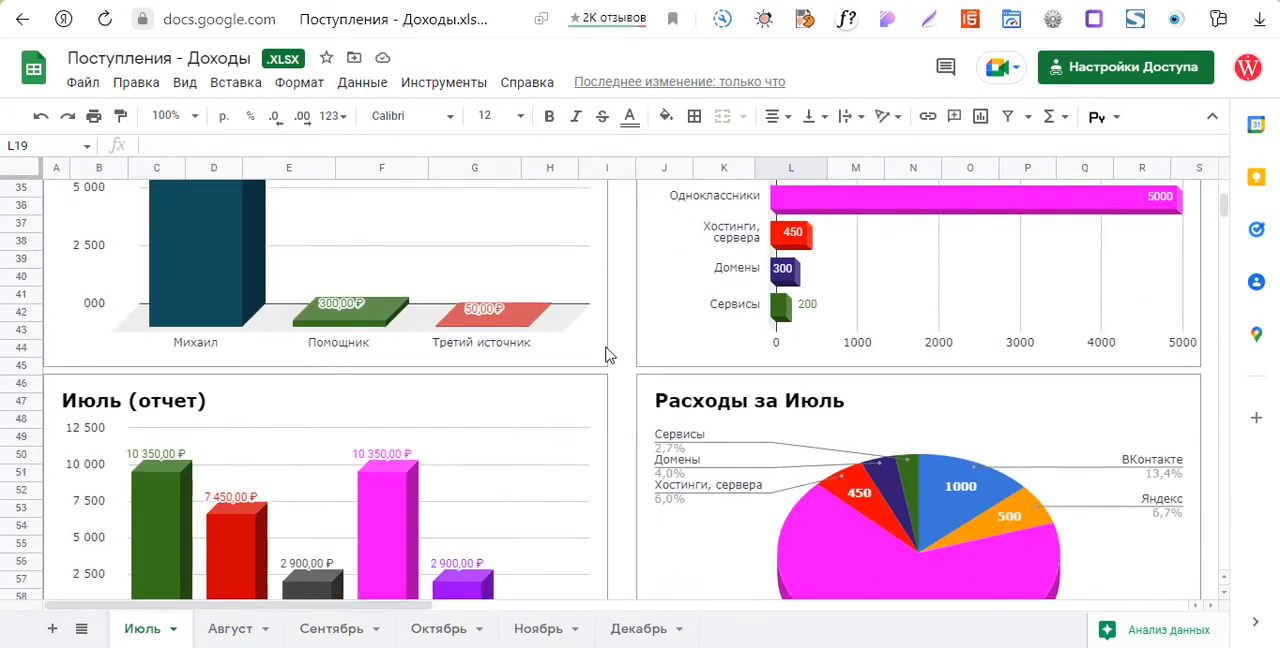
{"action": "scroll", "coordinate": [609, 355], "scroll_direction": "down", "scroll_amount": 2}
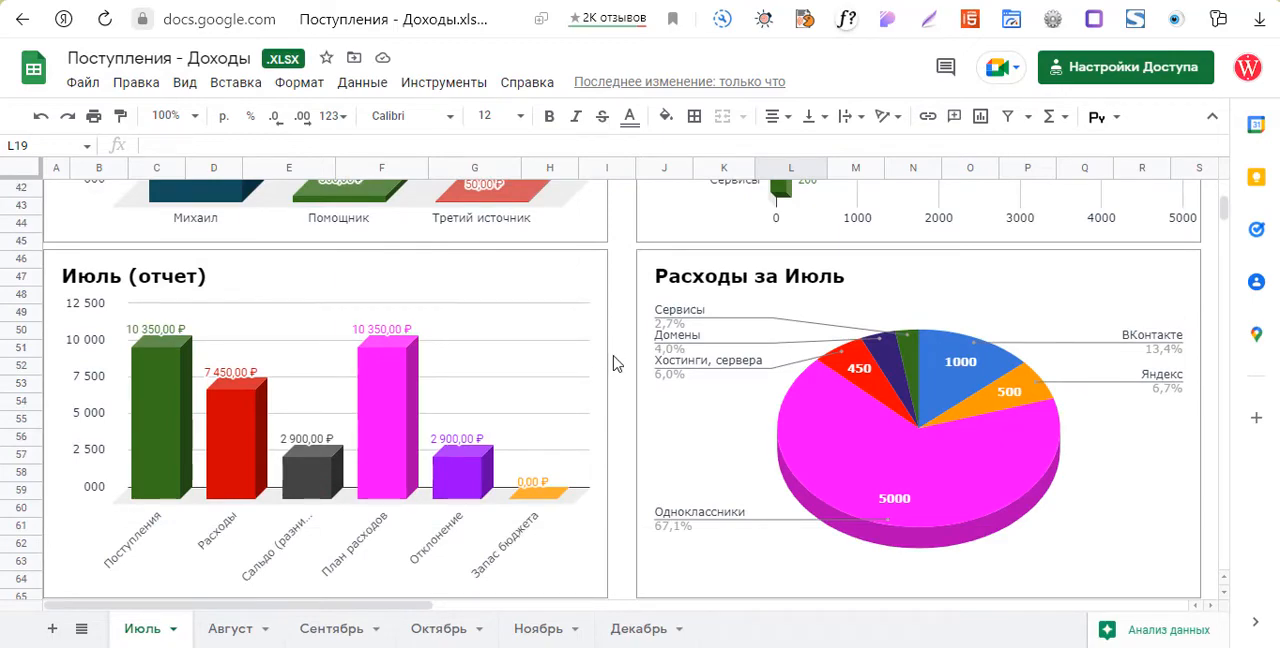
{"action": "scroll", "coordinate": [613, 363], "scroll_direction": "up", "scroll_amount": 12}
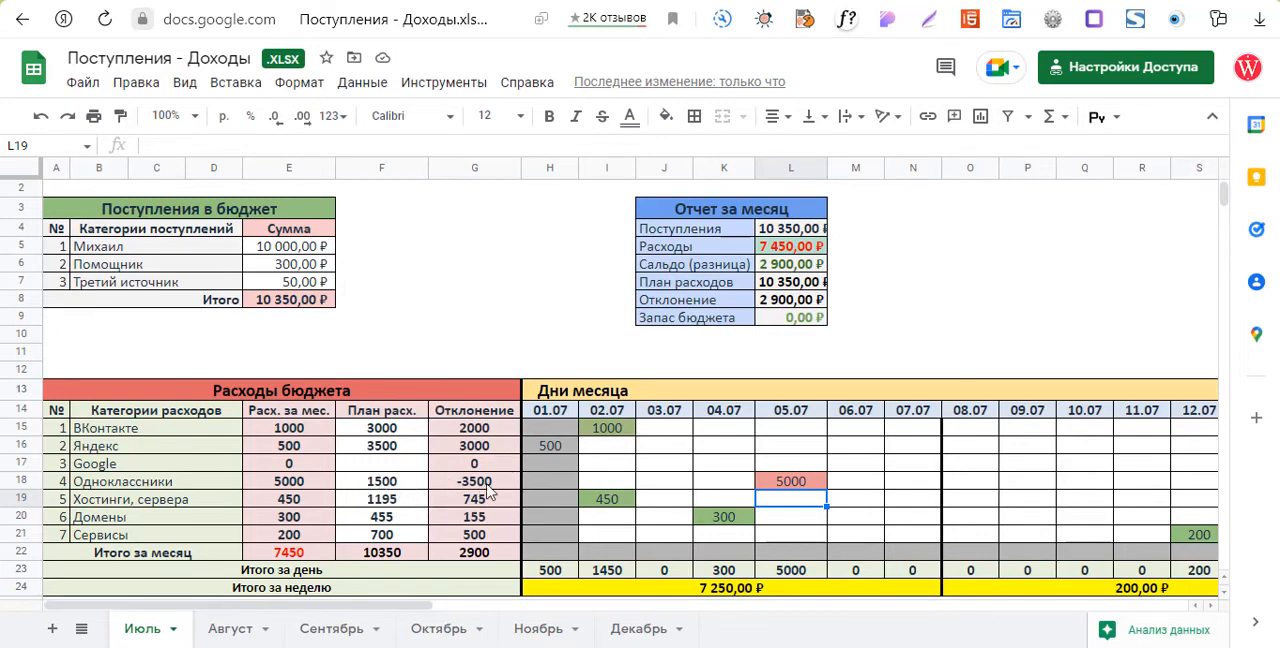
Record a daily expense of 1500 for Яндекс on 06.07.
{"action": "left_click", "coordinate": [858, 453]}
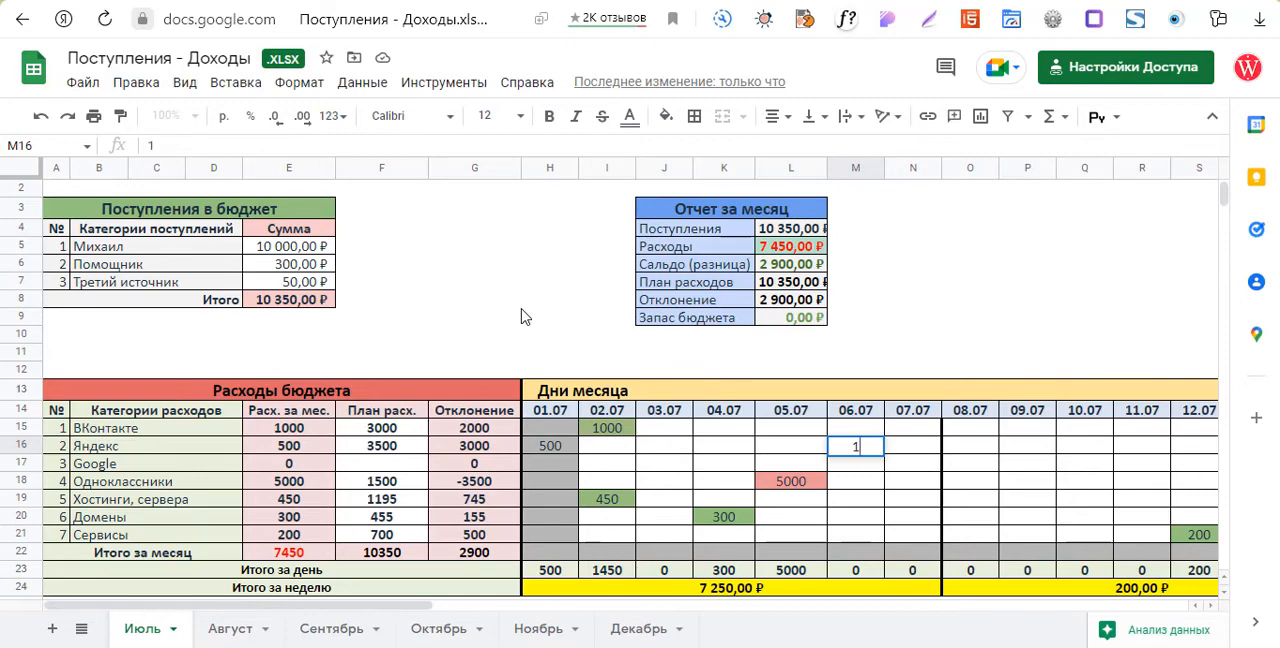
{"action": "type", "text": "1500"}
{"action": "key", "text": "Return"}
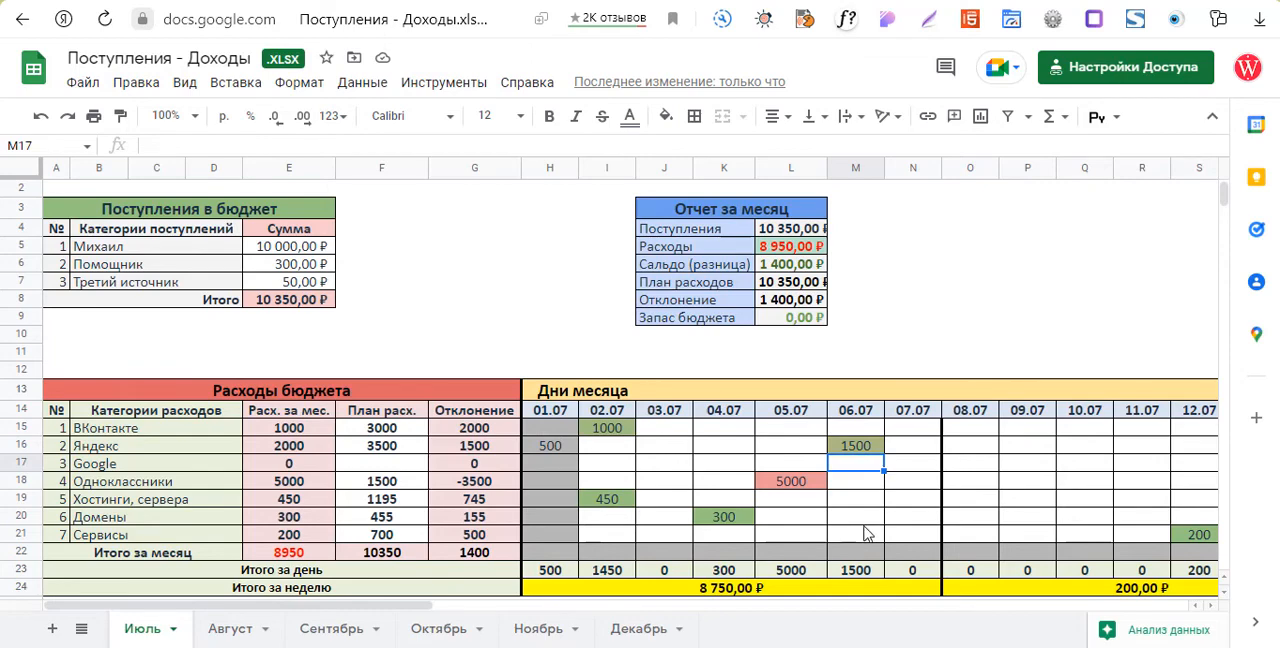
Record a daily expense of 2600 for Одноклассники on 10.07 and slightly widen column L so the monthly report amounts fit.
{"action": "left_click", "coordinate": [1098, 483]}
{"action": "type", "text": "2600"}
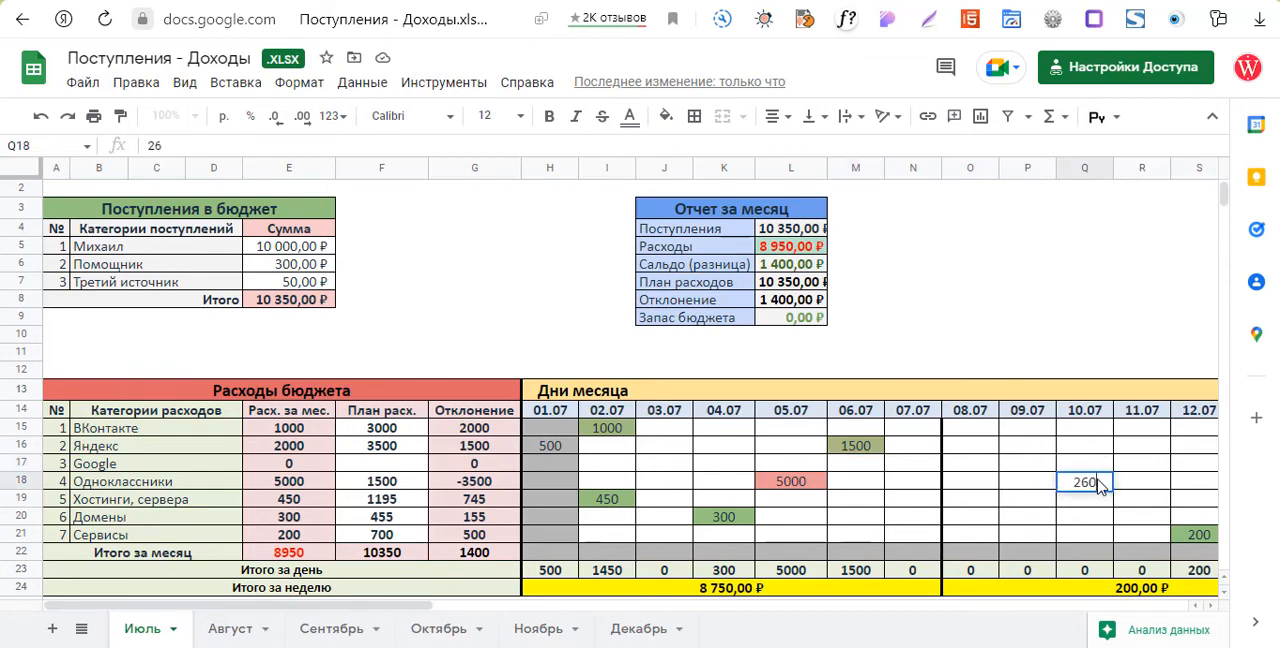
{"action": "left_click", "coordinate": [965, 320]}
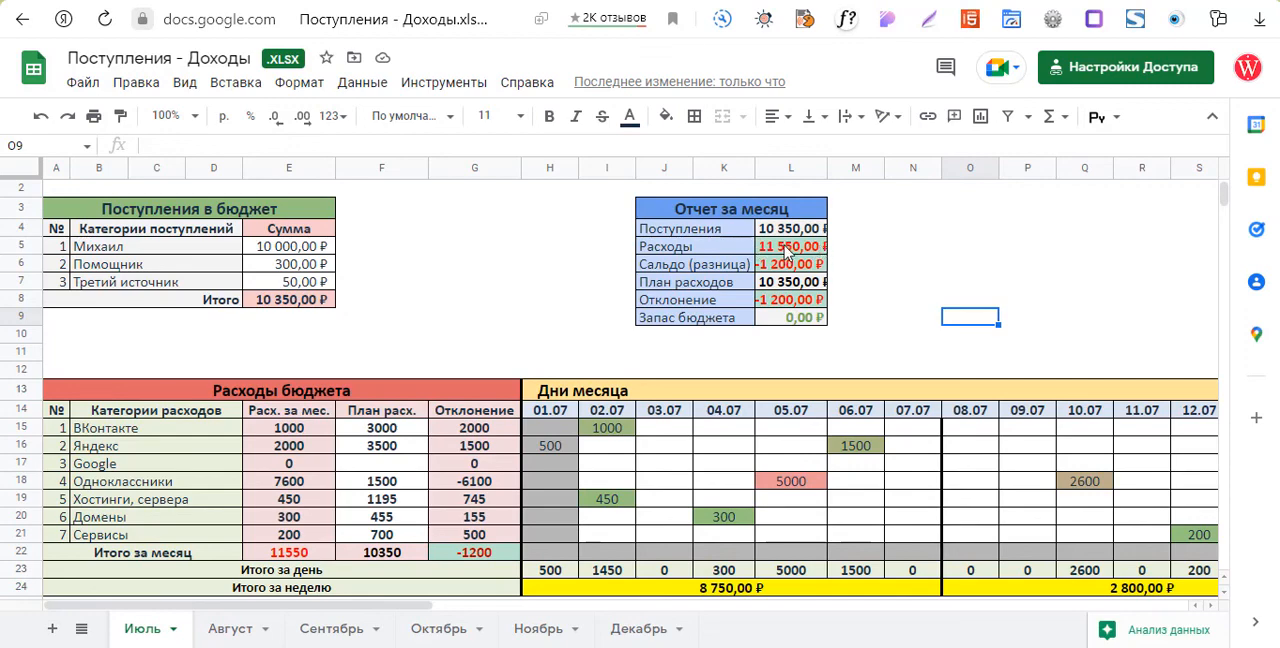
{"action": "left_click_drag", "start_coordinate": [829, 168], "coordinate": [837, 168]}
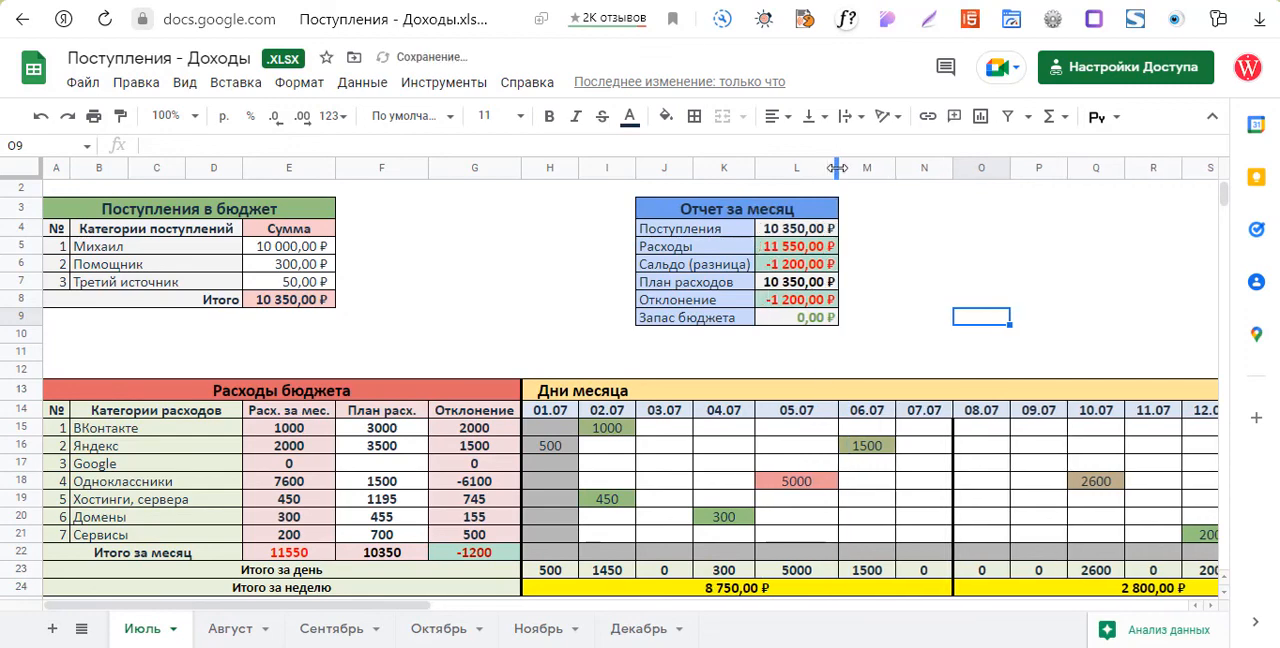